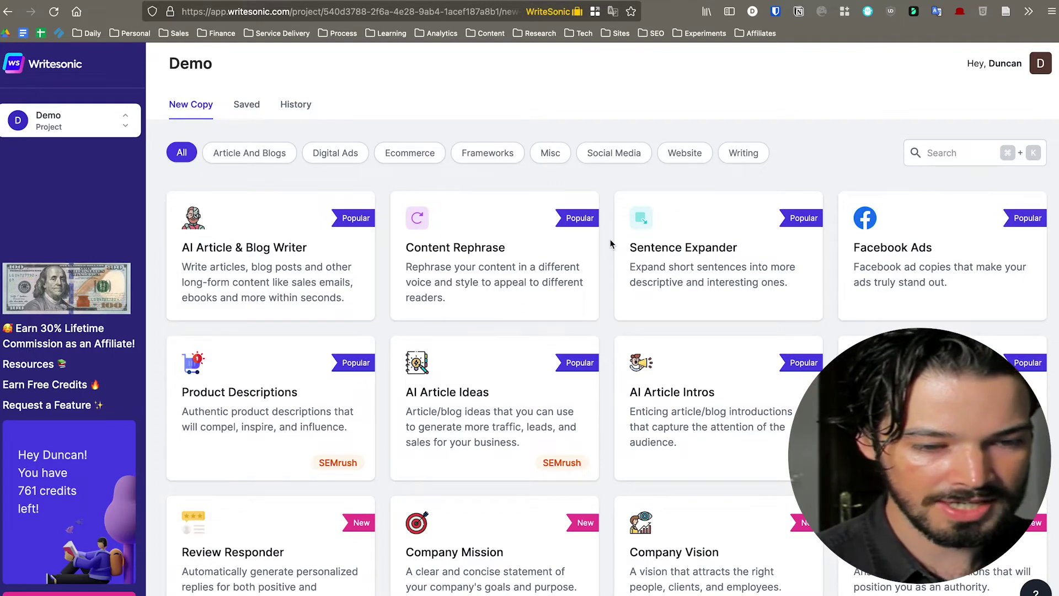
# Step: Scroll the New Copy template grid down until the Landing Pages card shows
pyautogui.scroll(-5, 610, 243)
pyautogui.scroll(-5, 610, 243)
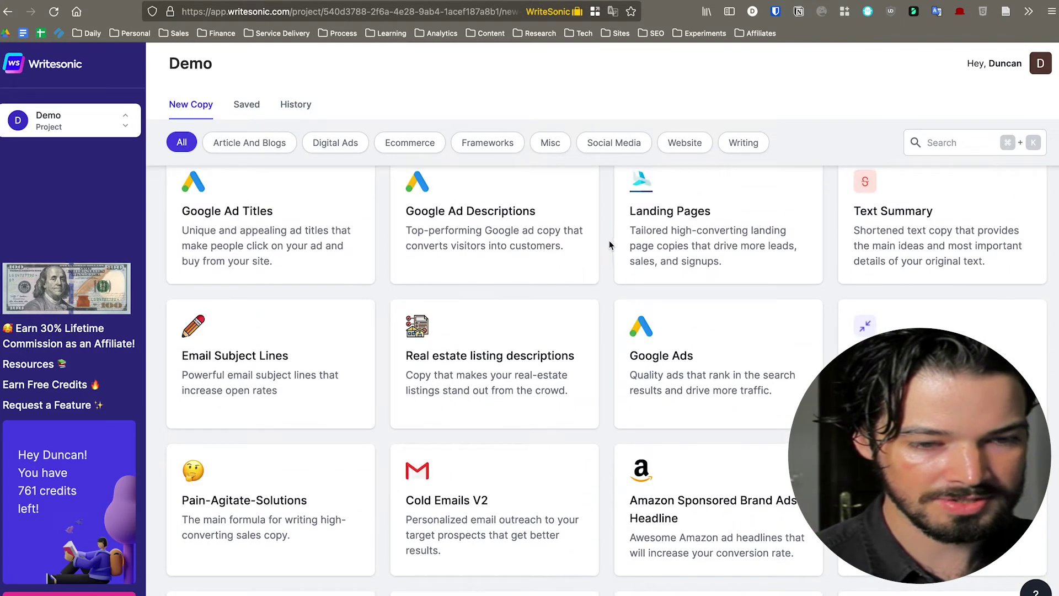
# Step: Open the Landing Pages template and start the draft title with 'Keyword Fox'
pyautogui.click(706, 238)
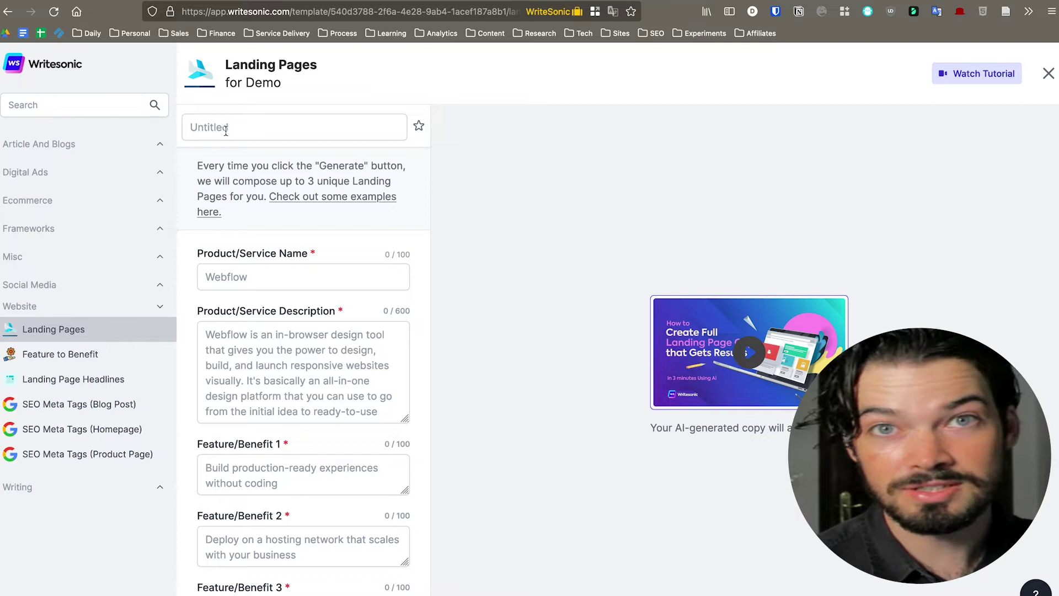
pyautogui.click(226, 130)
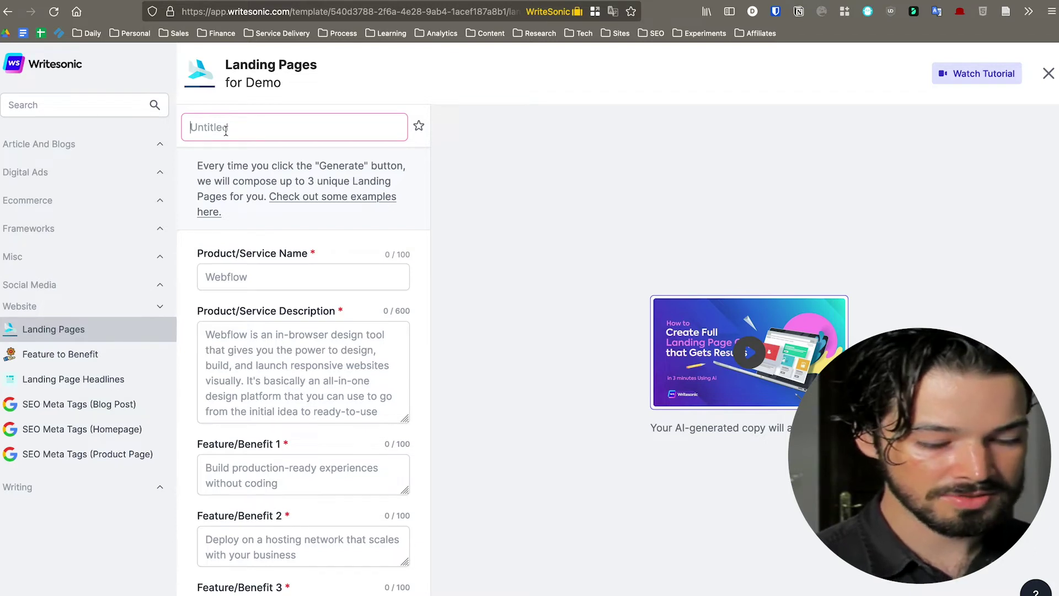
pyautogui.write('Keyword Fox')
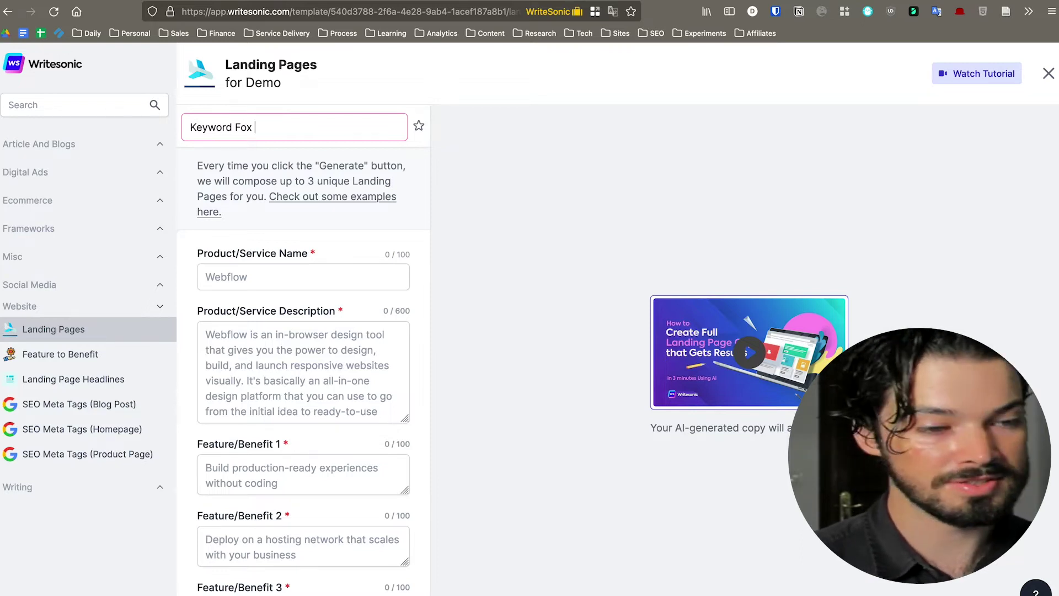
# Step: Complete the title as 'Keyword Fox Demo' and enter 'Keyword Fox' as the product name
pyautogui.write('Demo')
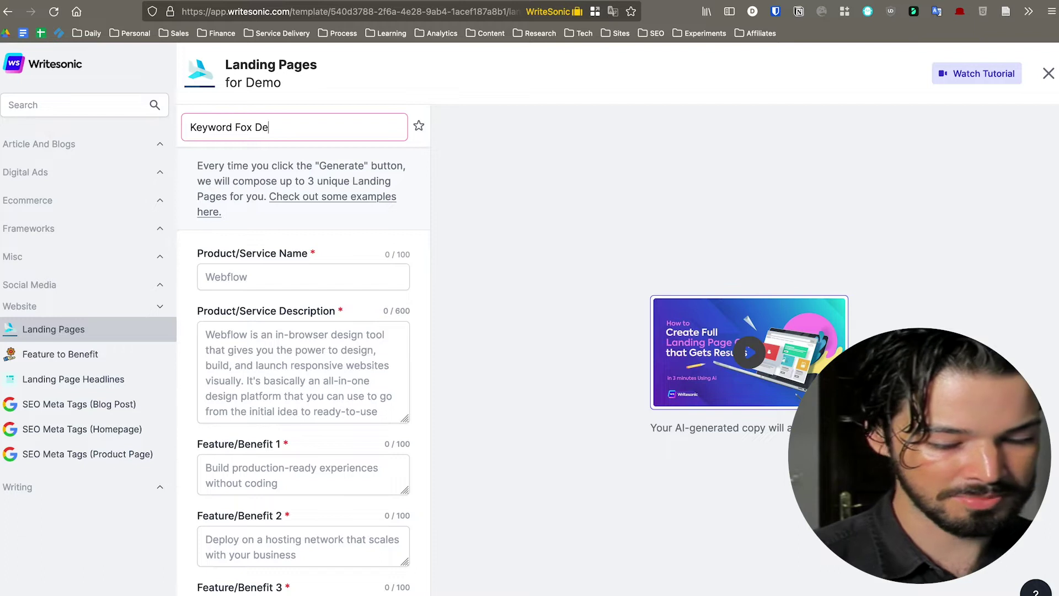
pyautogui.click(349, 279)
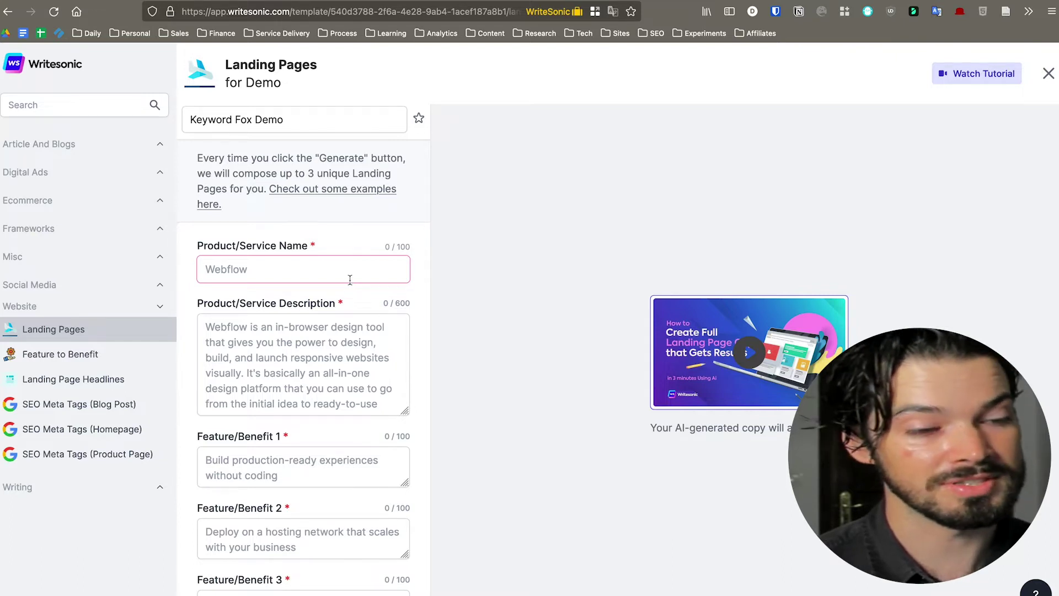
pyautogui.write('Keyw')
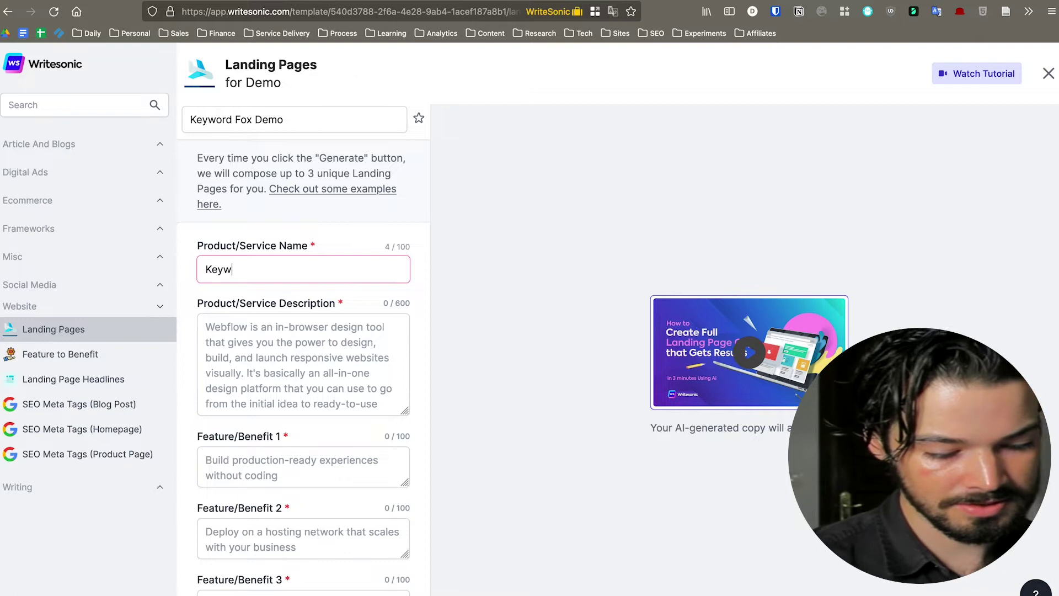
pyautogui.write('ord Fox')
pyautogui.scroll(-3, 426, 262)
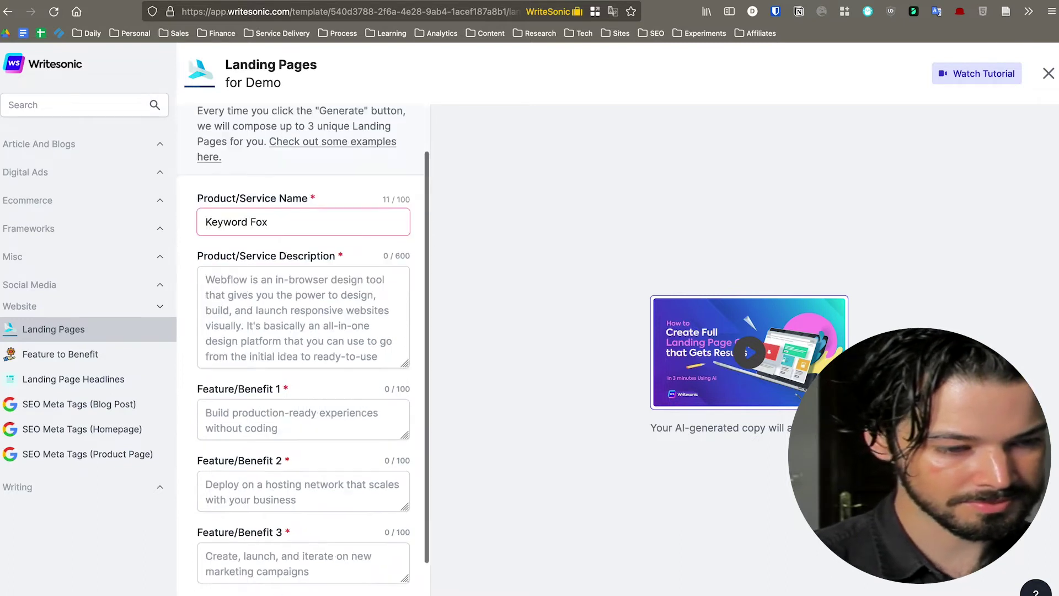
# Step: Describe Keyword Fox as finding high volume, low competition keywords for your website
pyautogui.click(289, 243)
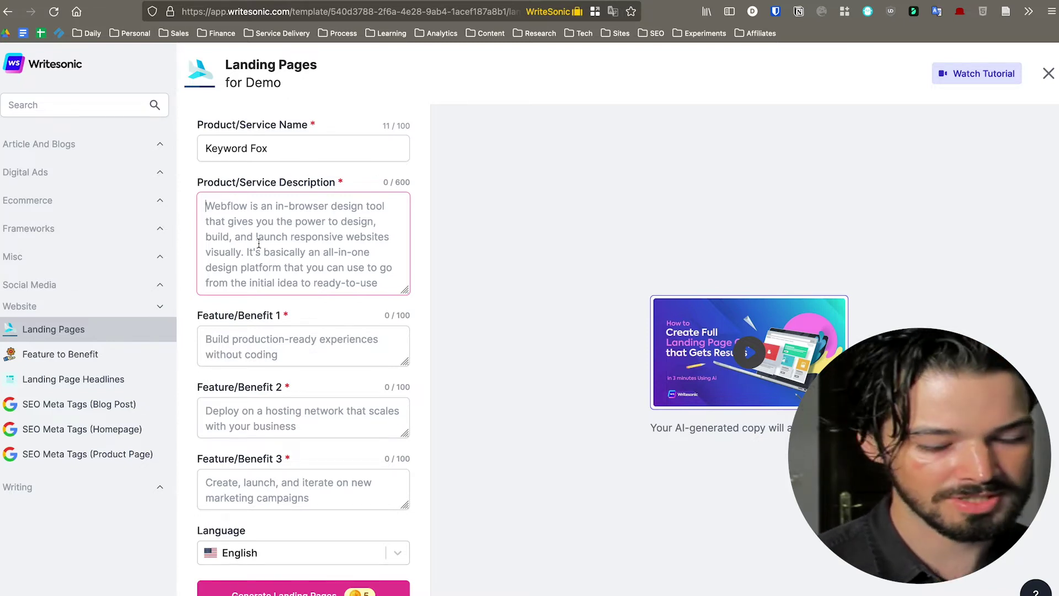
pyautogui.write('Keyword fo')
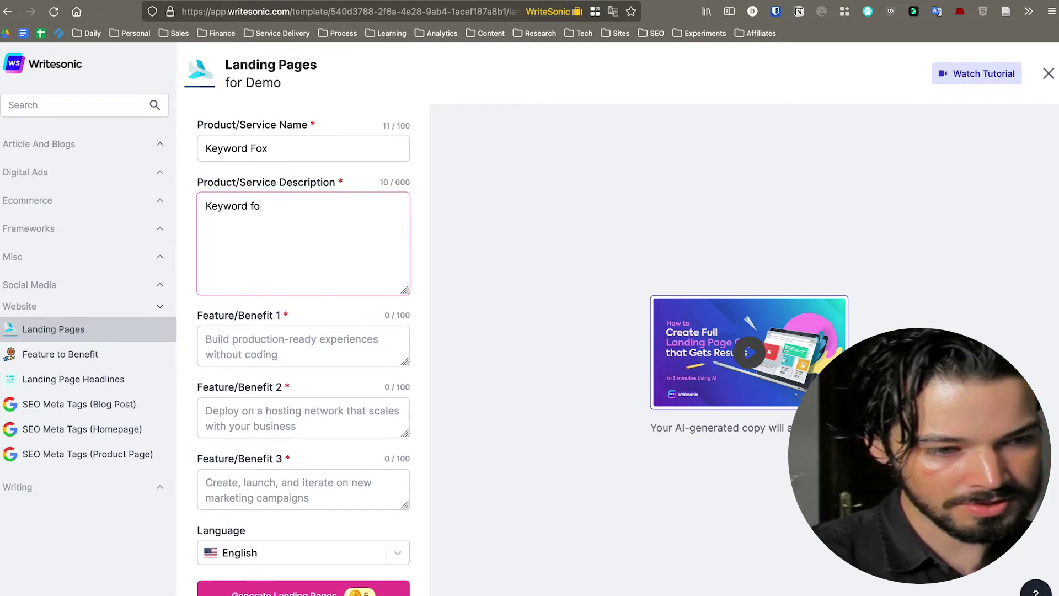
pyautogui.press('BackSpace')
pyautogui.press('BackSpace')
pyautogui.write('Fox helps you find hig')
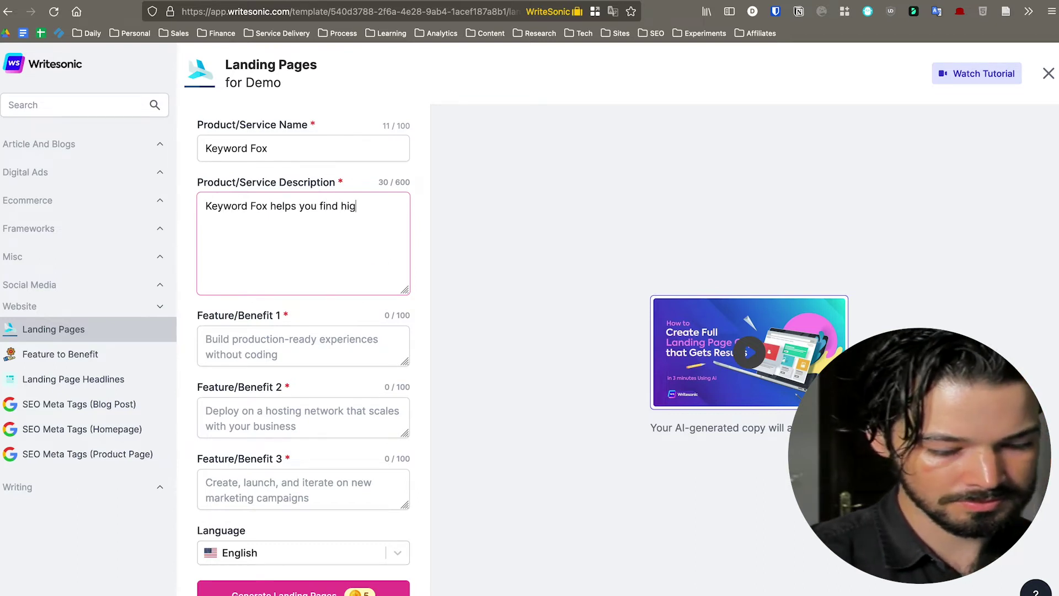
pyautogui.write('h volume, low competition keywords for your website')
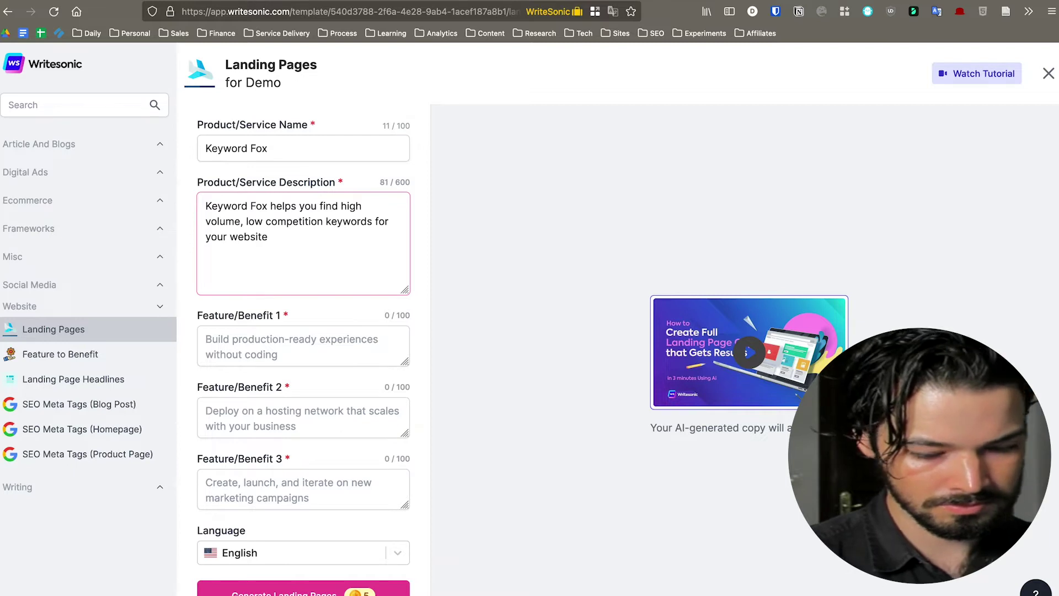
pyautogui.write('. It helps you quickly grow traffic for ')
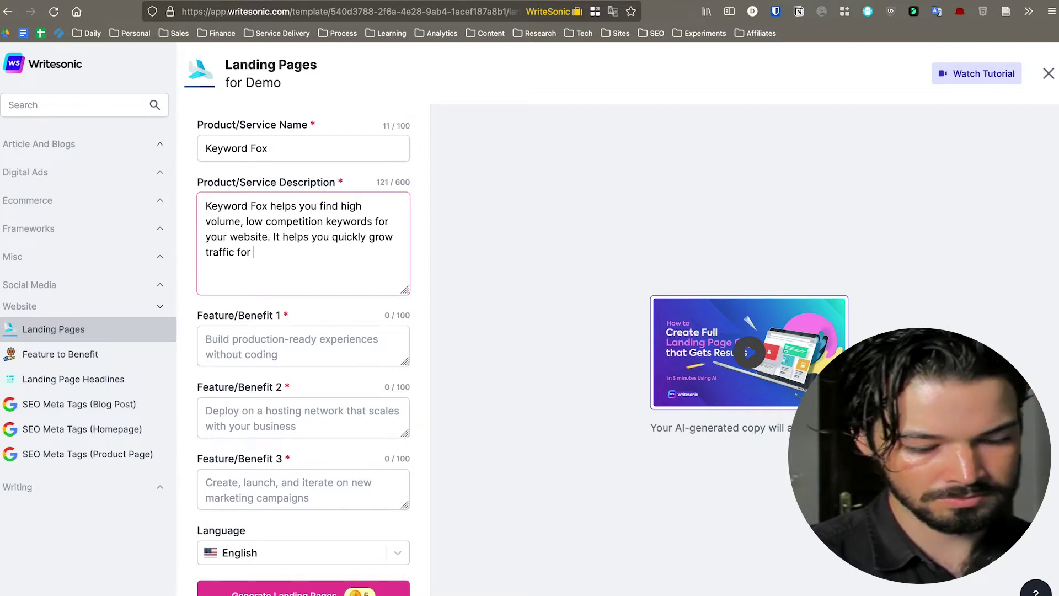
pyautogui.write('new sites, without having to spend thousands on ')
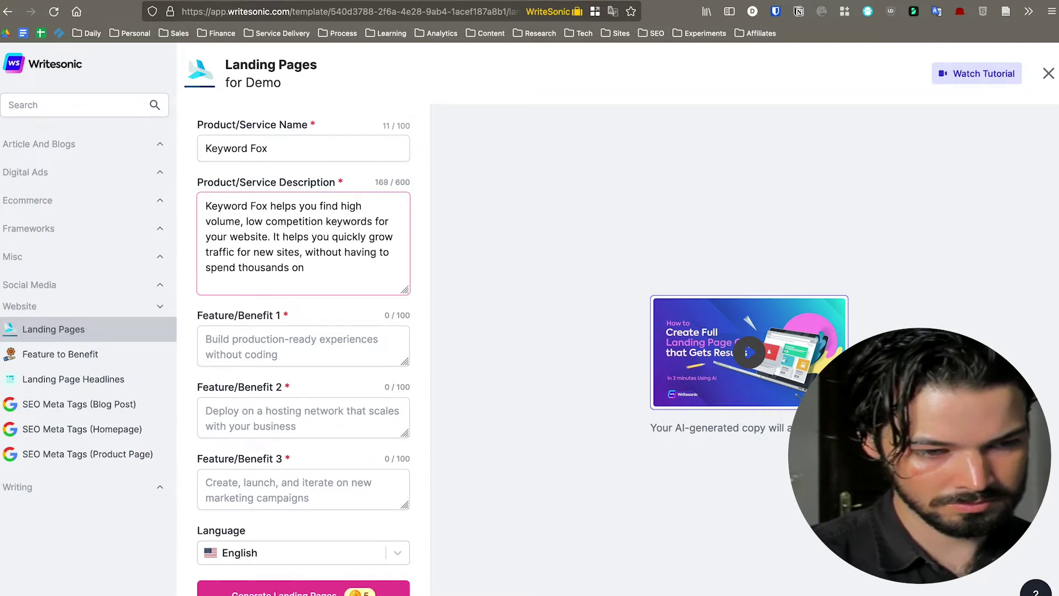
pyautogui.write('link building.')
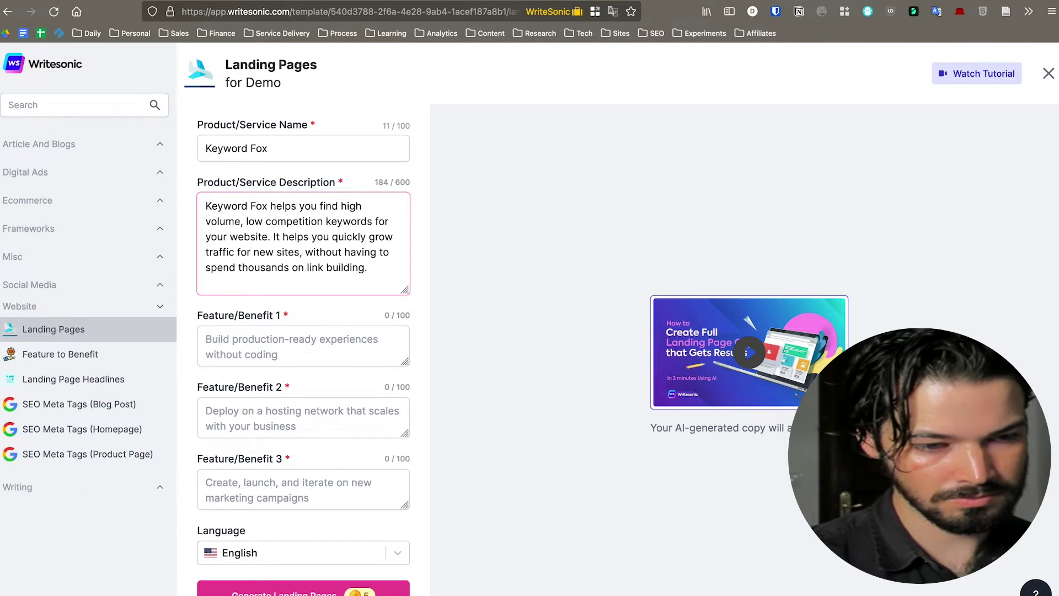
# Step: Enter three benefits: Keyword Golden Ratio strategy, quick growth with minimal investment, thousands of keywords in minutes
pyautogui.click(294, 344)
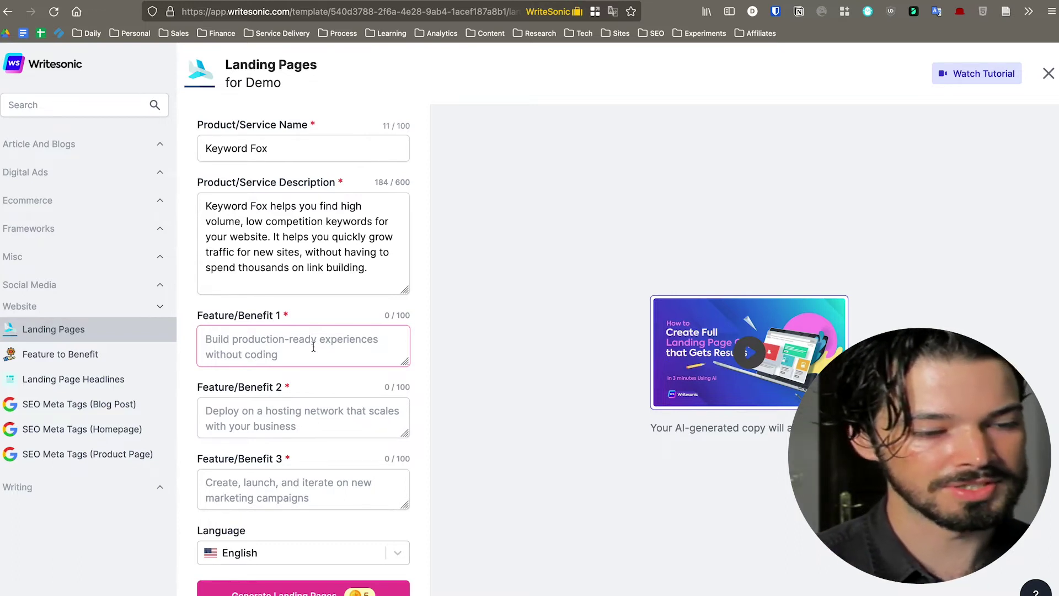
pyautogui.write('Uses ')
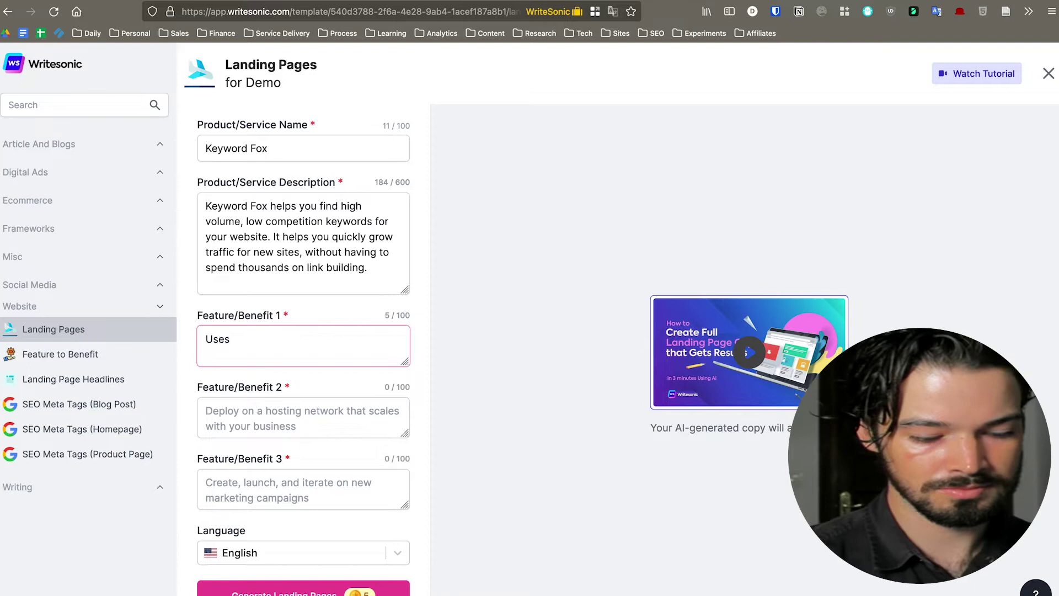
pyautogui.write('the Keyword Golden Ratio strategy to f')
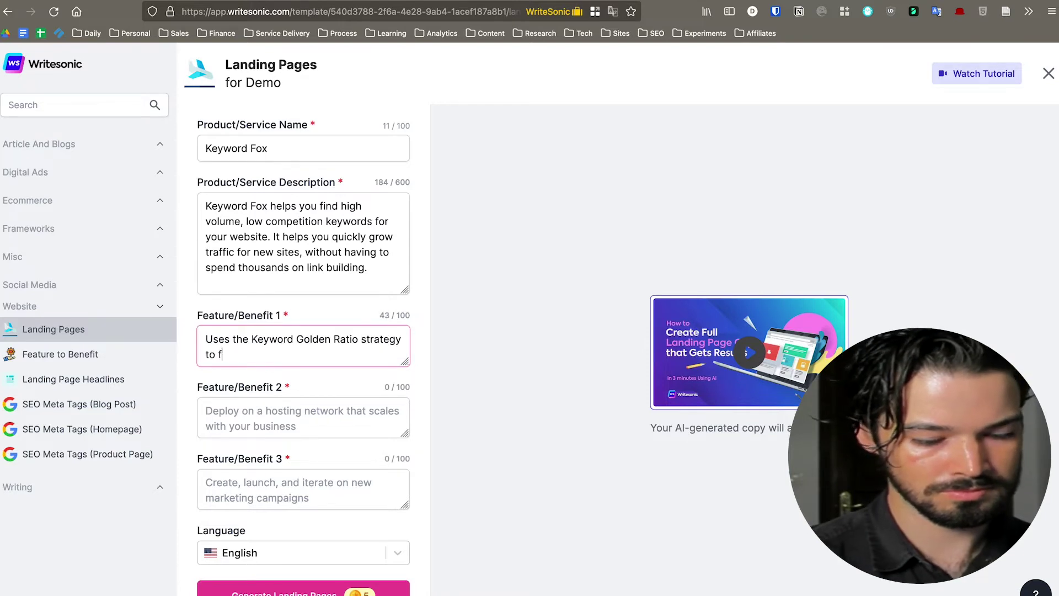
pyautogui.write('ind keywords your competition has missed')
pyautogui.press('Tab')
pyautogui.write('Helps you grow new sites quickly with minimal investment')
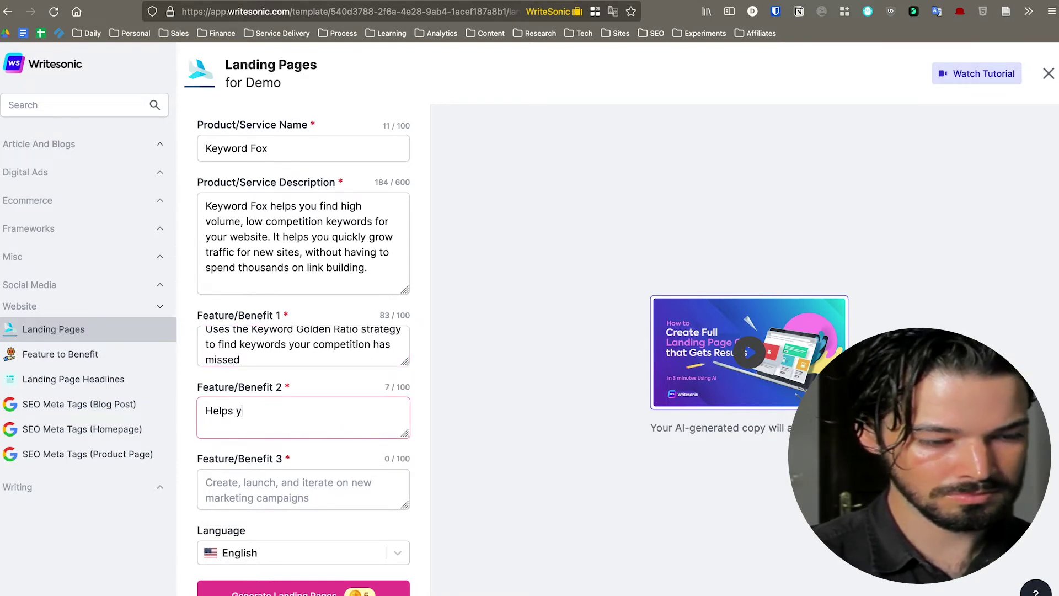
pyautogui.press('Tab')
pyautogui.write('Finds')
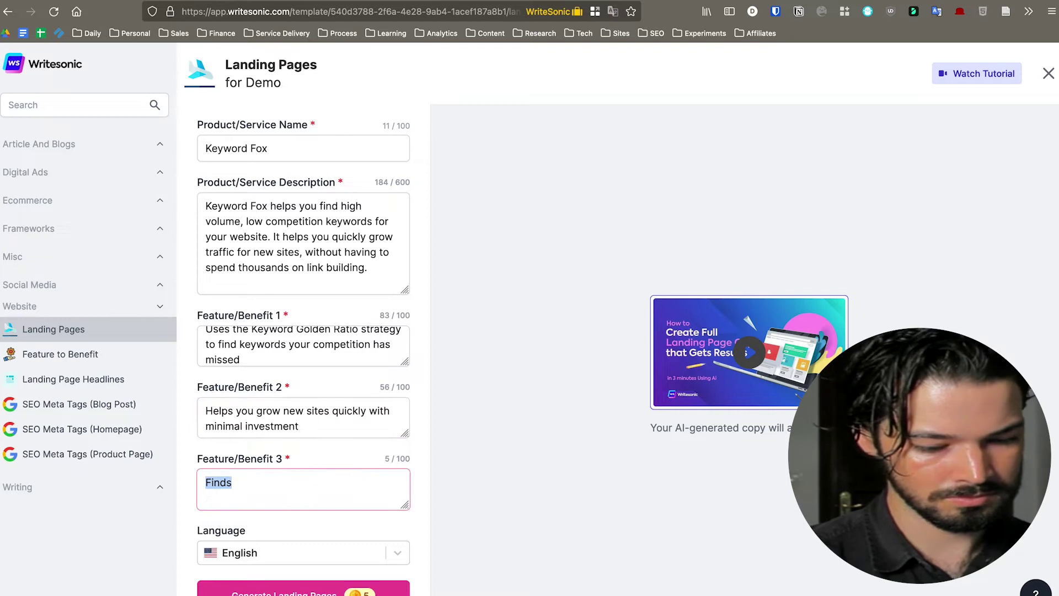
pyautogui.write(' thousands of keywords in minutes')
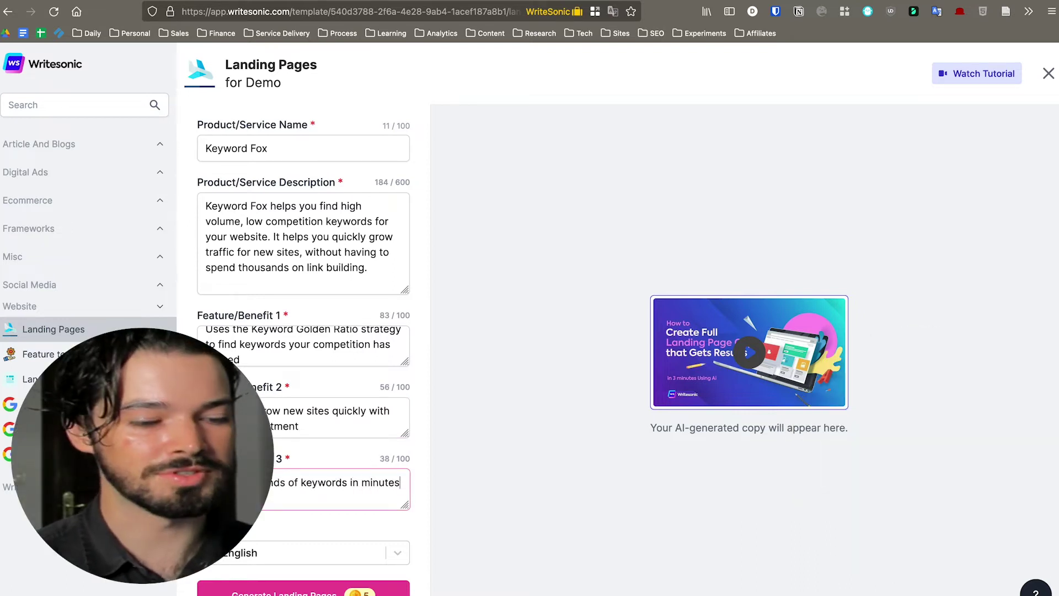
pyautogui.scroll(-1, 304, 466)
pyautogui.scroll(1, 305, 465)
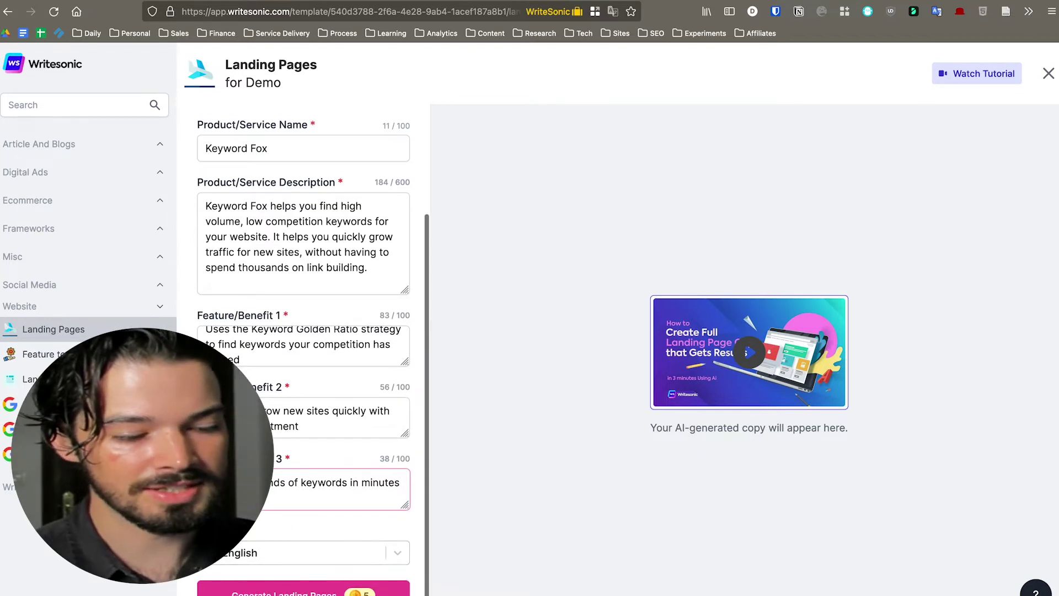
# Step: Generate landing page copy from the filled Keyword Fox form
pyautogui.click(299, 583)
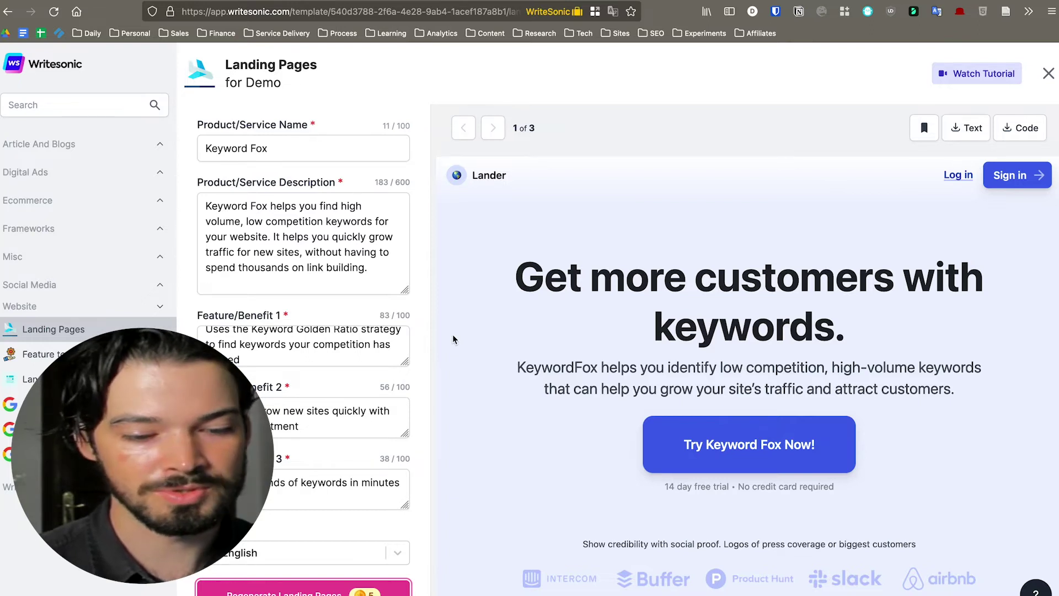
pyautogui.scroll(-1, 453, 335)
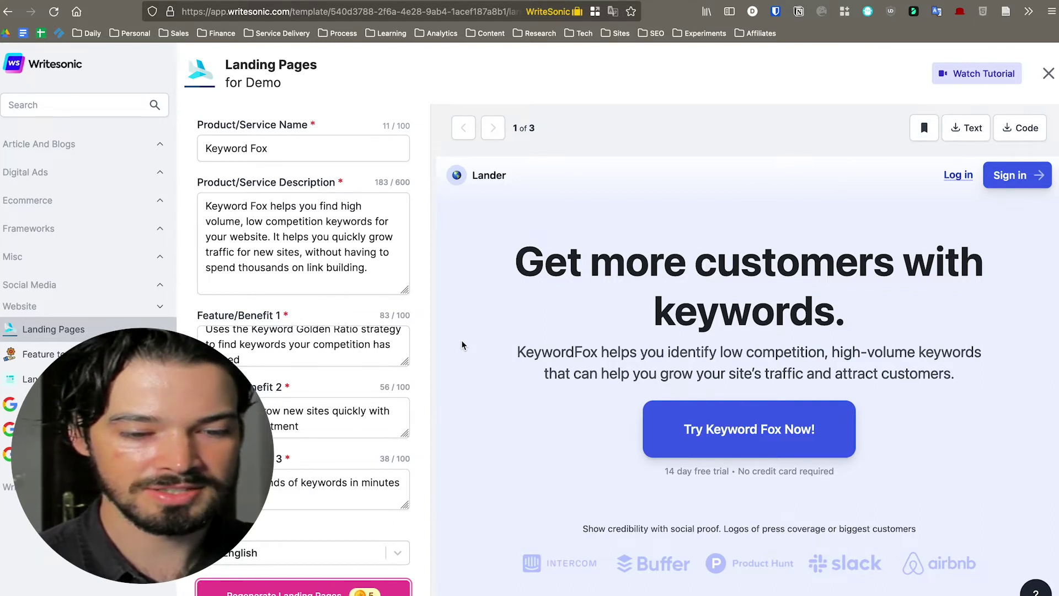
pyautogui.scroll(-1, 462, 345)
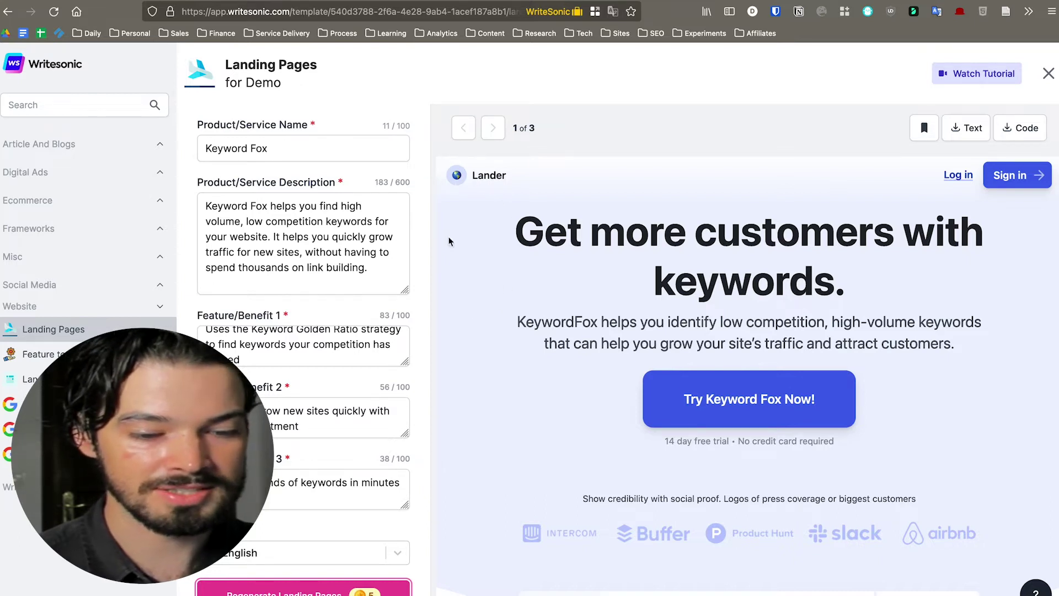
pyautogui.scroll(-3, 678, 543)
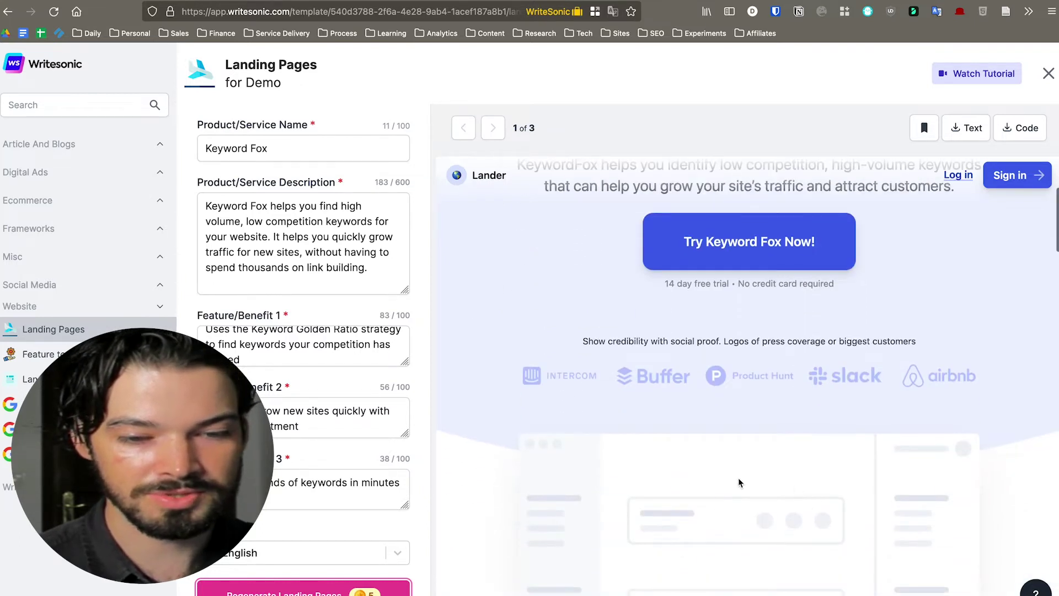
pyautogui.scroll(4, 563, 437)
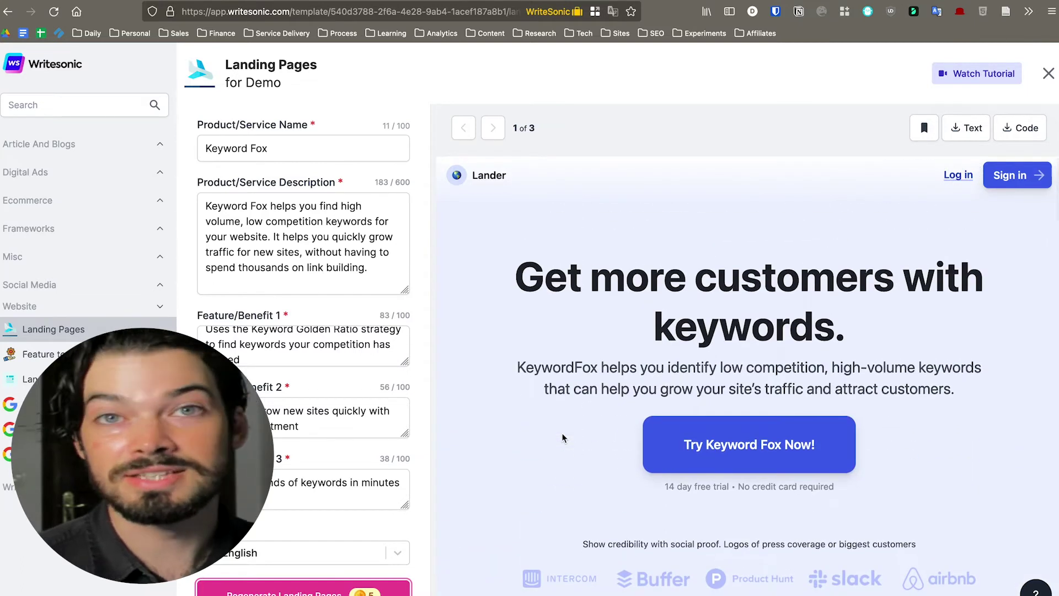
pyautogui.scroll(-10, 563, 438)
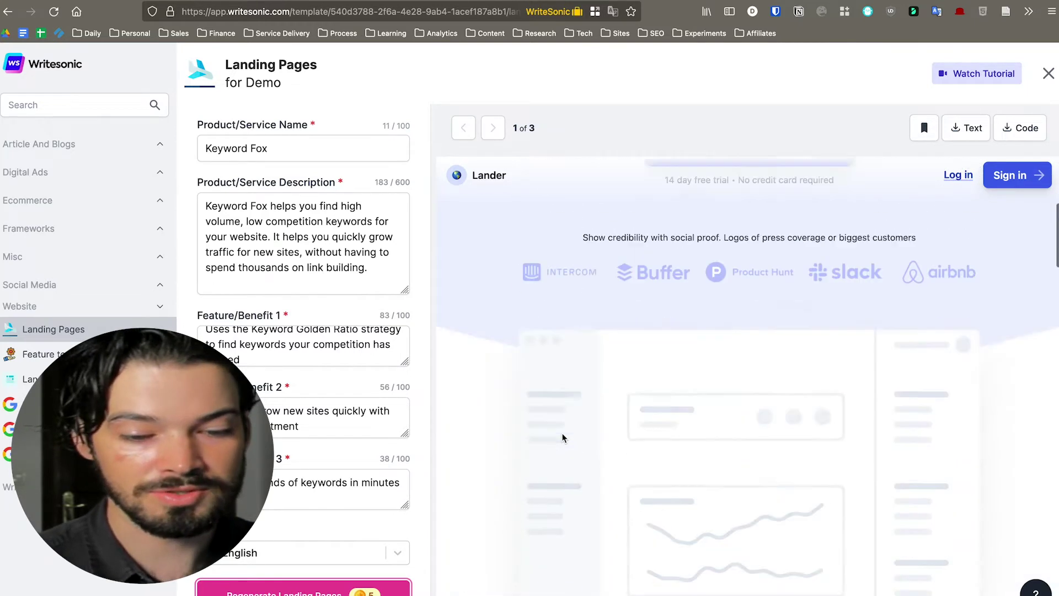
pyautogui.scroll(-15, 496, 437)
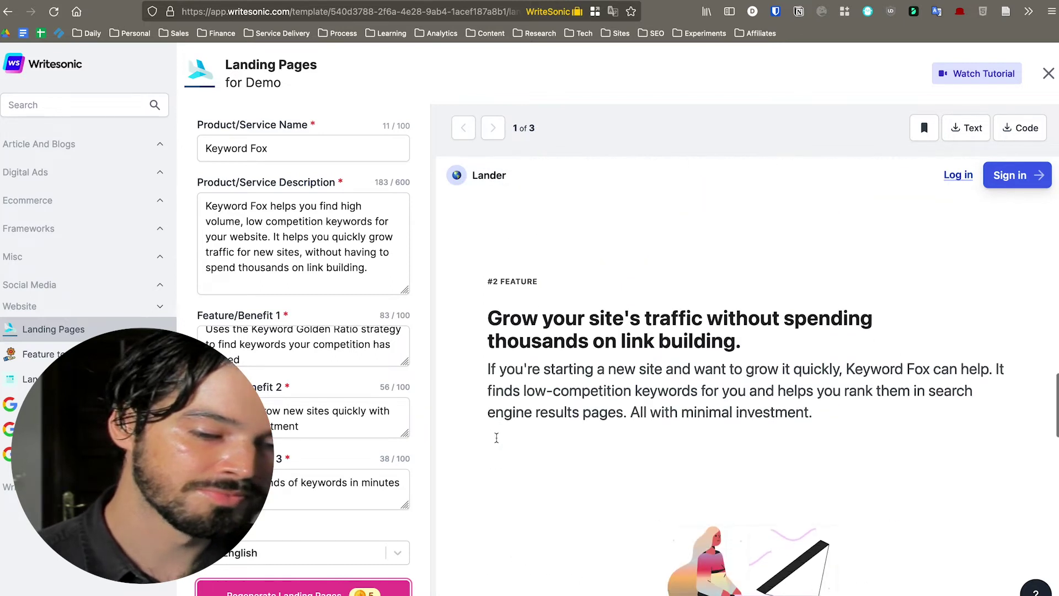
pyautogui.scroll(-6, 497, 439)
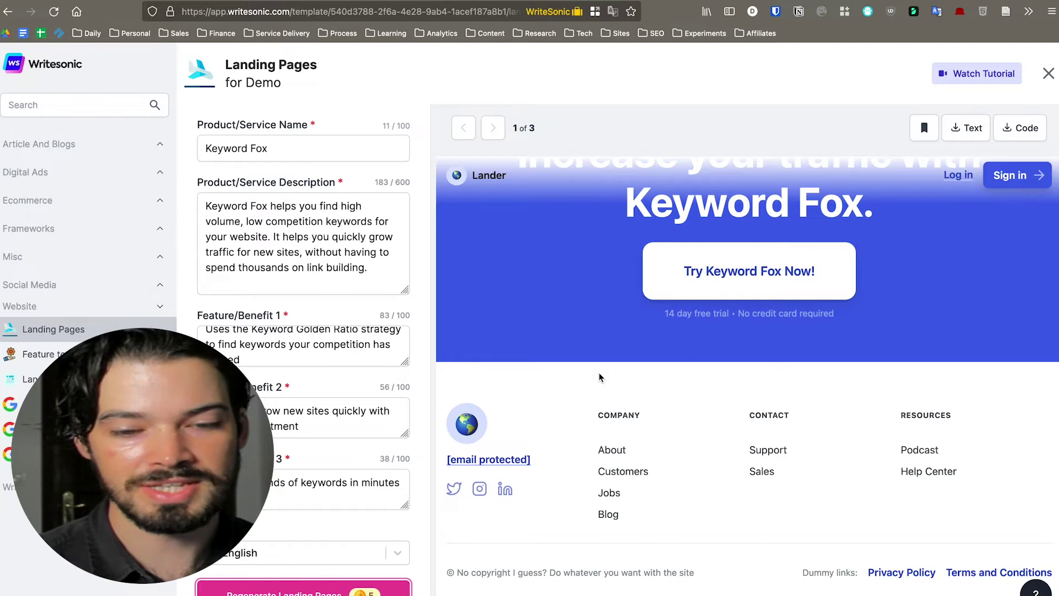
pyautogui.scroll(3, 599, 377)
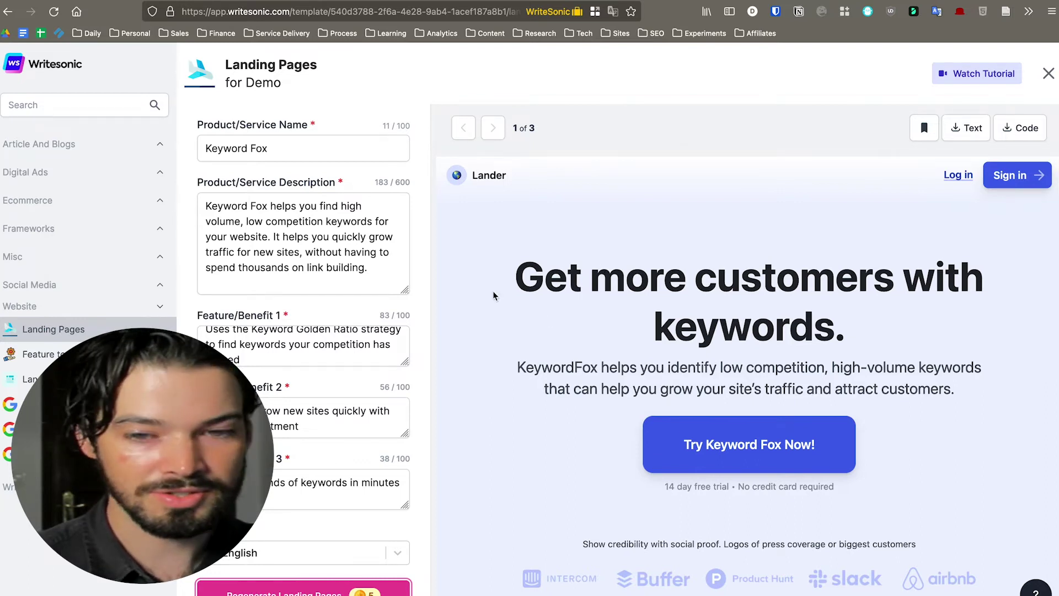
# Step: Show the second landing page version and clear part of its [empty] placeholder heading
pyautogui.click(492, 129)
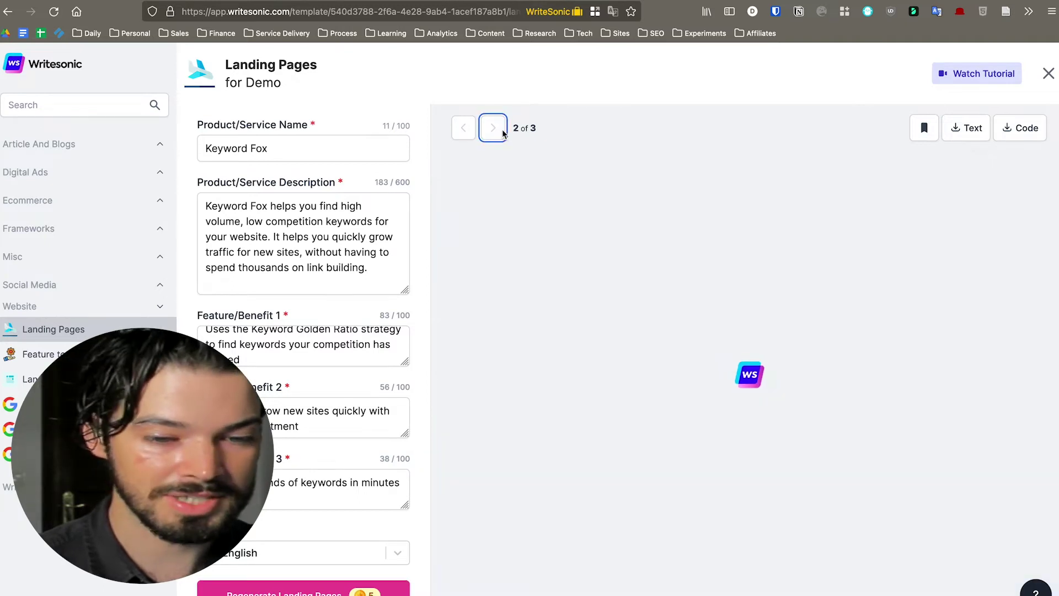
pyautogui.scroll(-1, 491, 397)
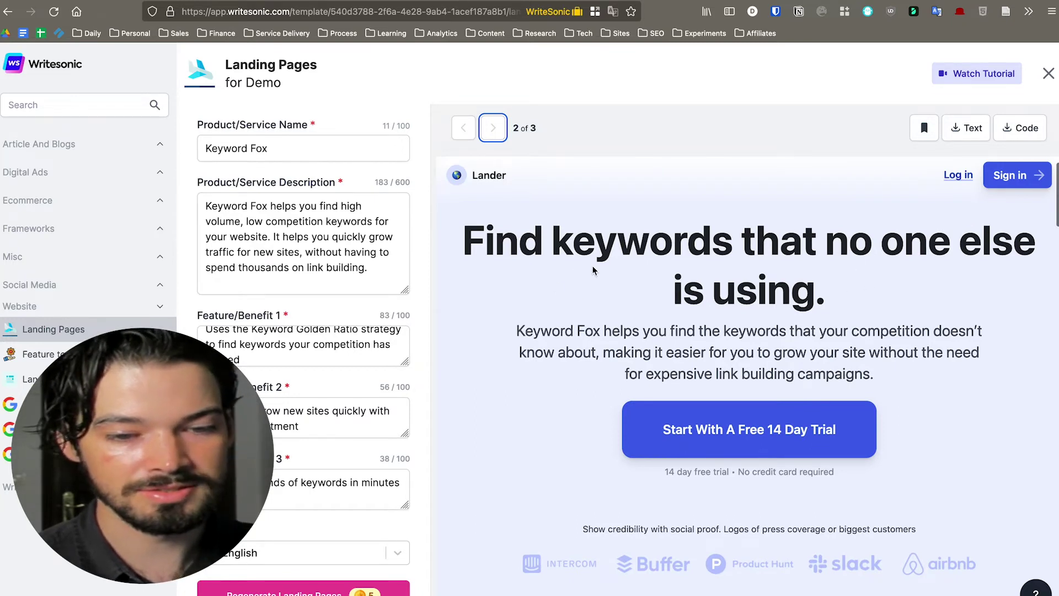
pyautogui.scroll(-1, 493, 323)
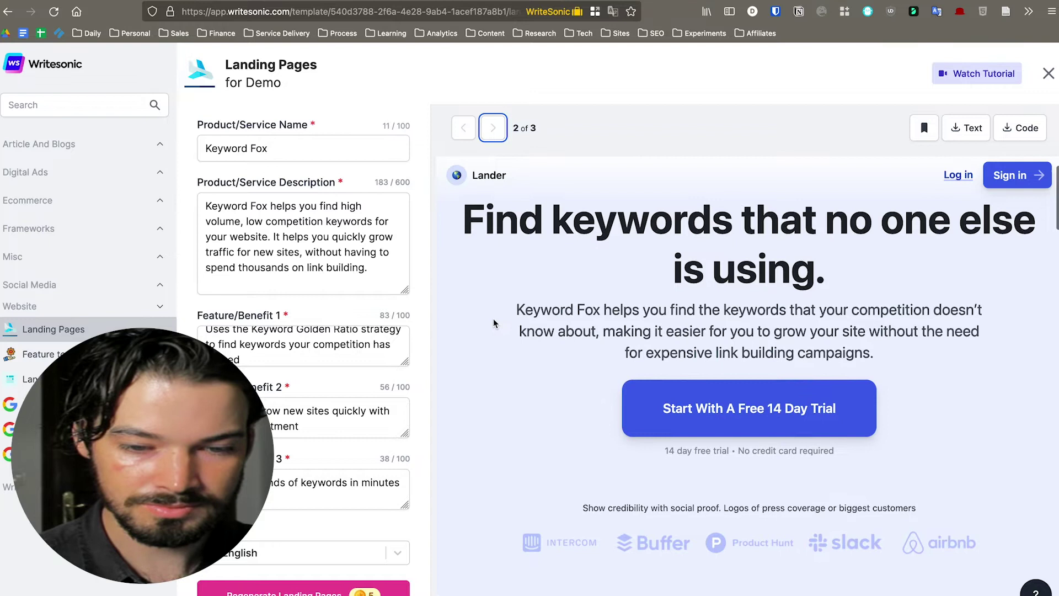
pyautogui.scroll(-5, 493, 323)
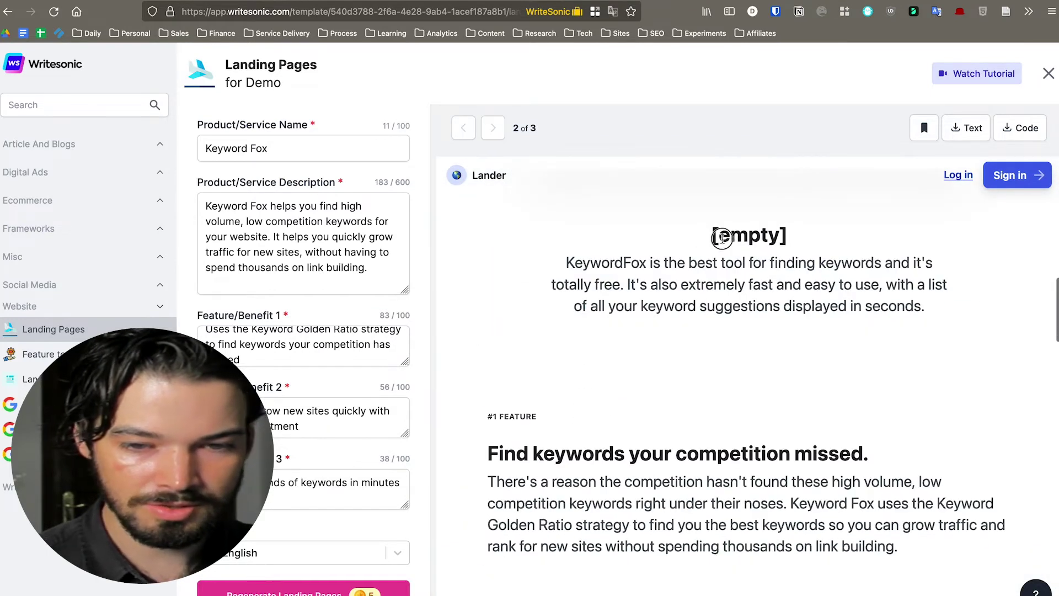
pyautogui.moveTo(816, 236); pyautogui.dragTo(747, 242)
pyautogui.click(748, 243)
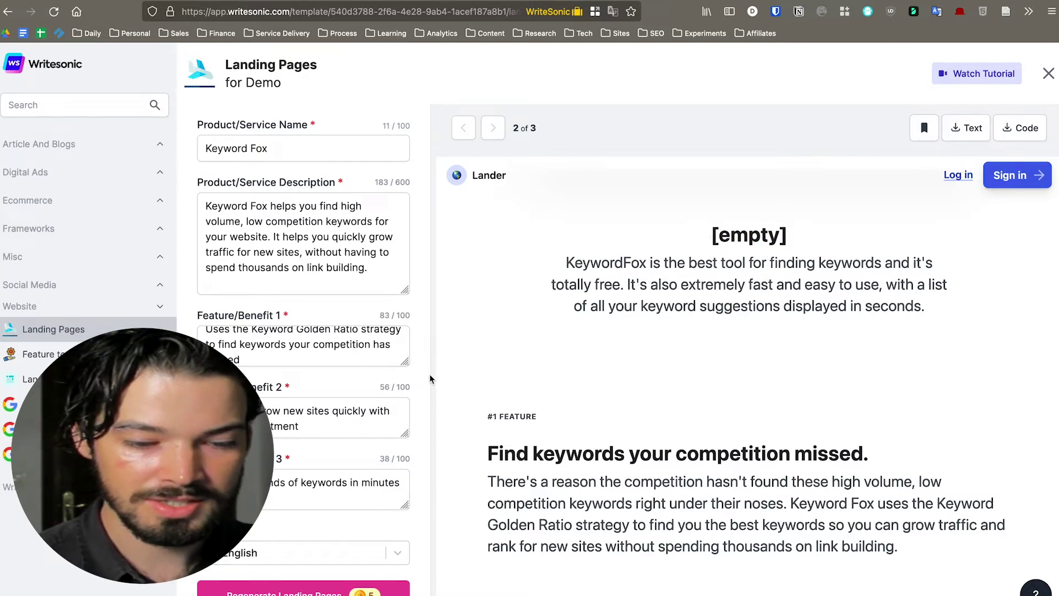
# Step: Read through the rest of version 2, then advance to version 3 of 3
pyautogui.scroll(1, 427, 378)
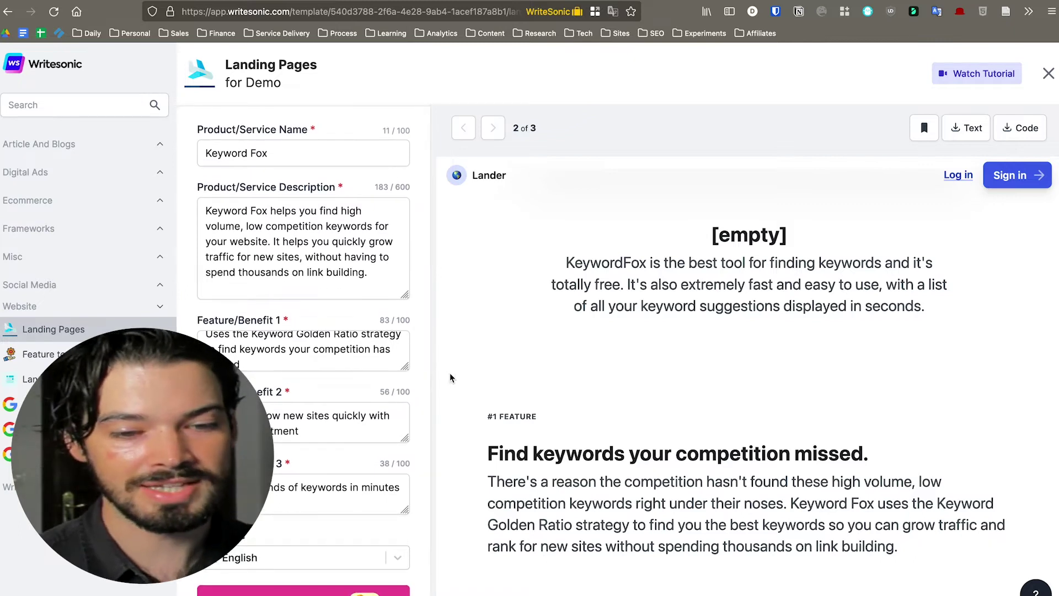
pyautogui.scroll(-10, 449, 372)
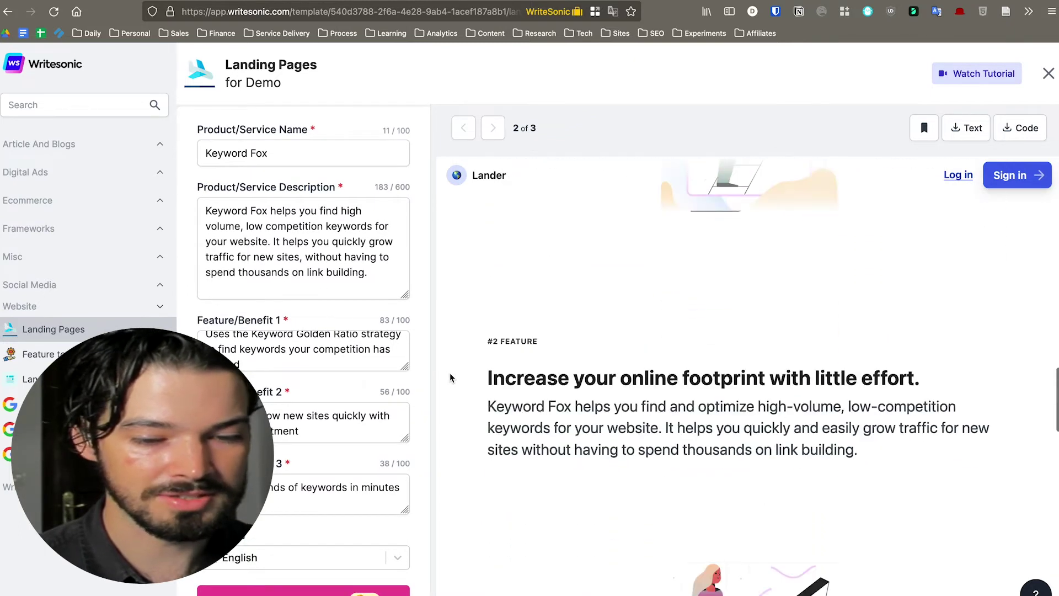
pyautogui.scroll(-1, 449, 377)
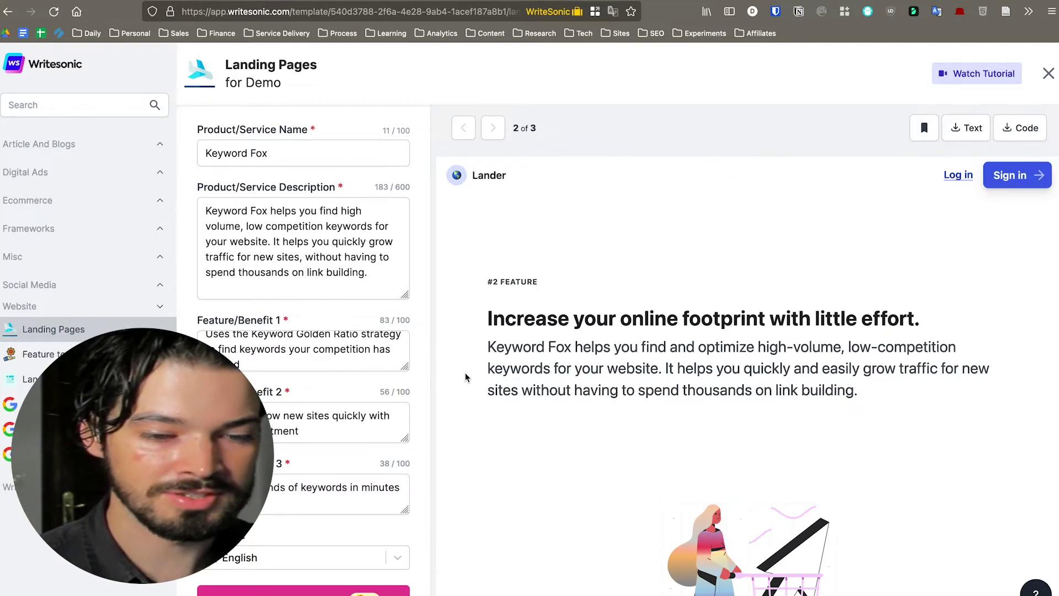
pyautogui.scroll(-2, 463, 377)
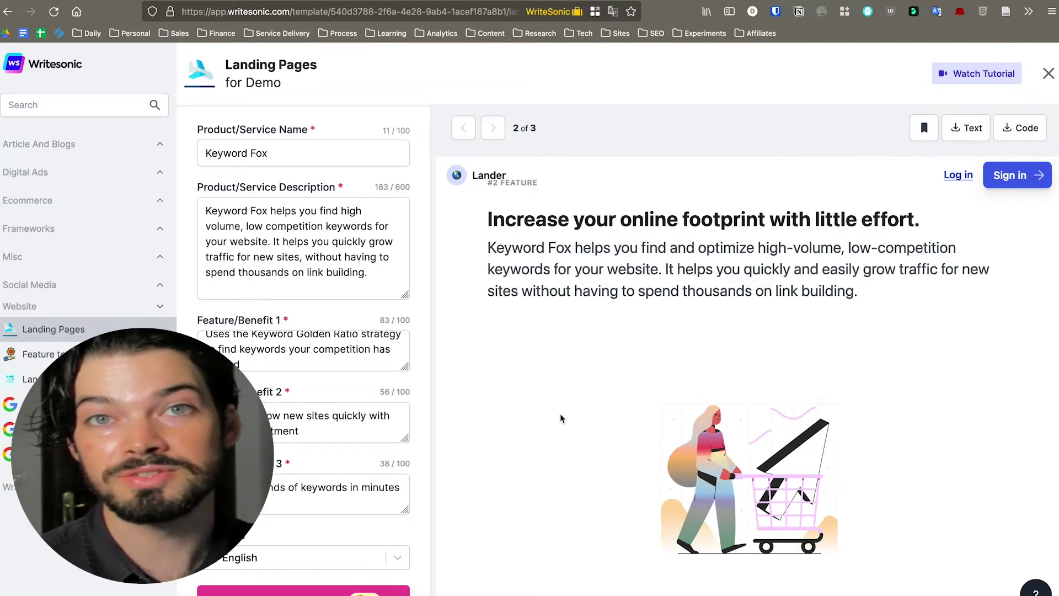
pyautogui.scroll(-10, 457, 394)
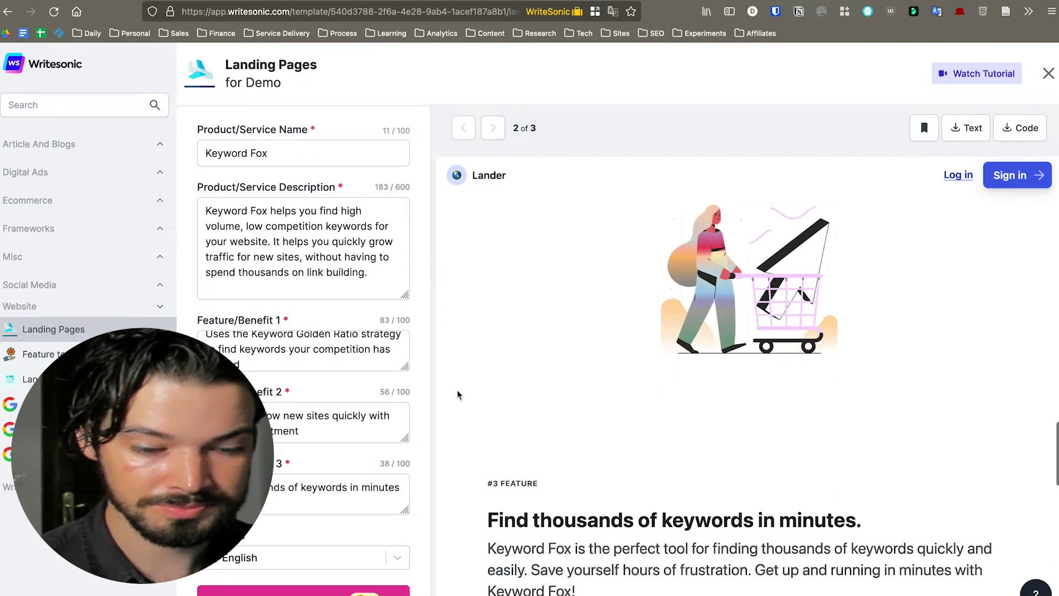
pyautogui.scroll(-10, 457, 394)
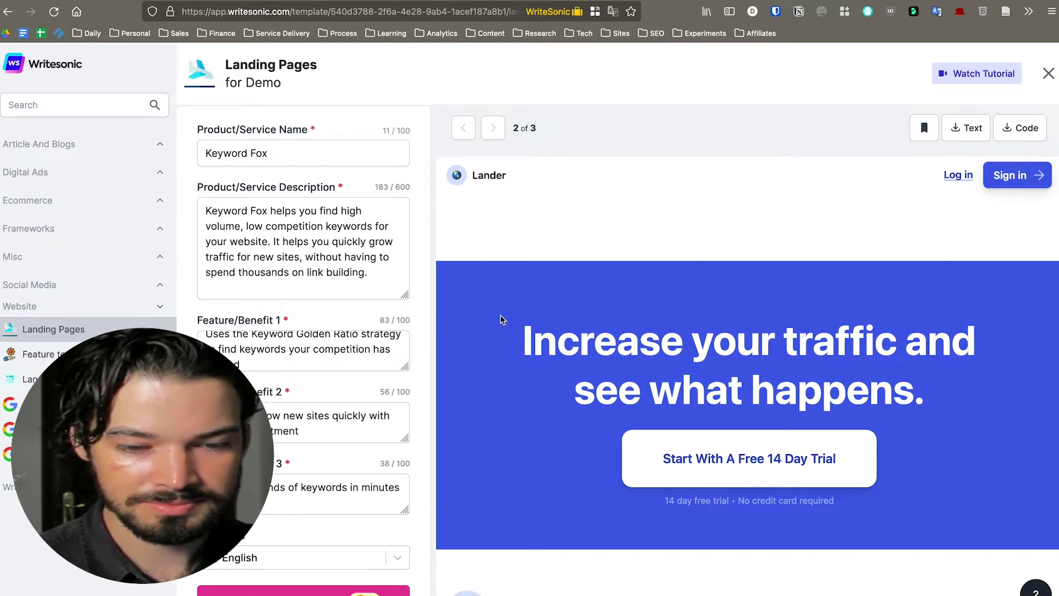
pyautogui.scroll(-3, 501, 320)
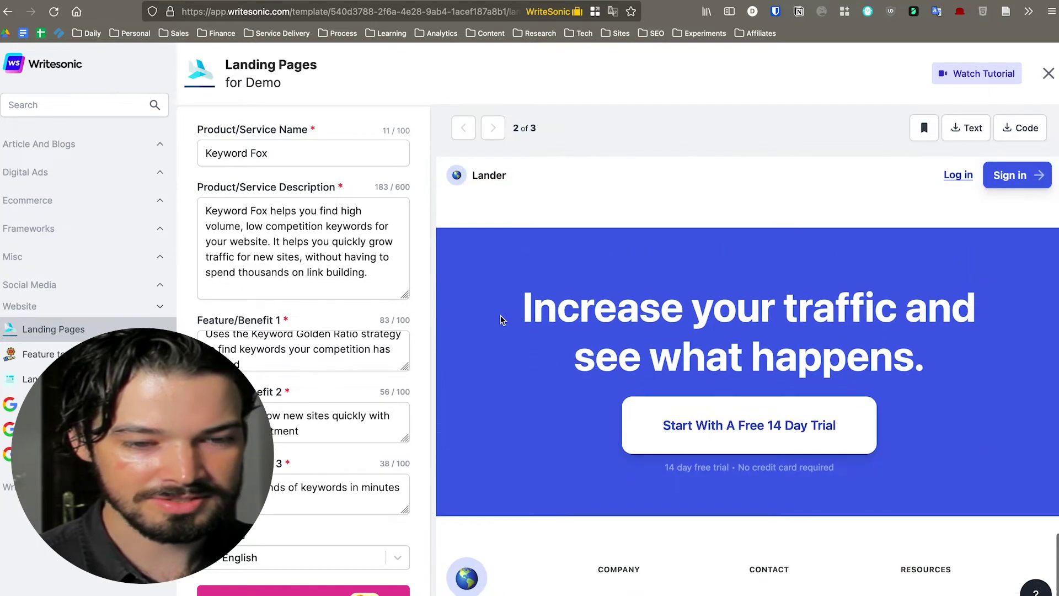
pyautogui.press('Return')
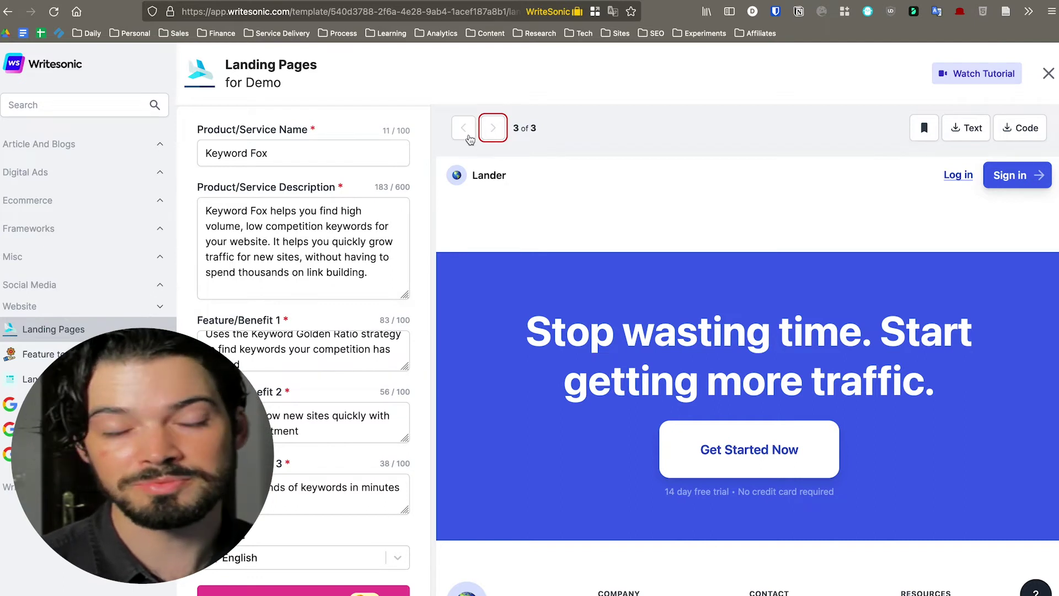
# Step: Go back to version 1 of 3 and download its copy as writesonic 2.txt
pyautogui.click(469, 137)
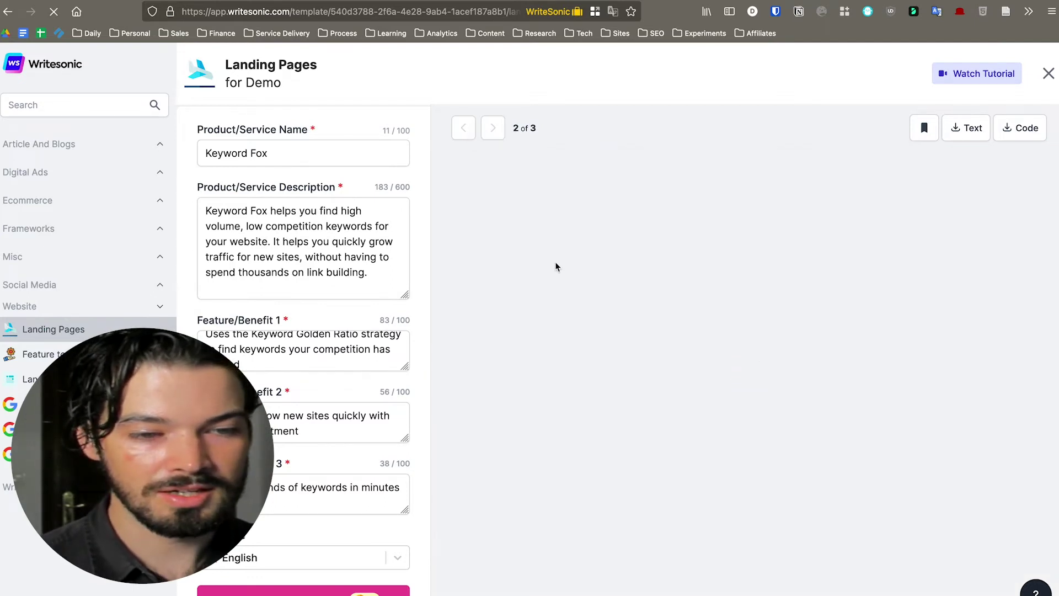
pyautogui.click(463, 130)
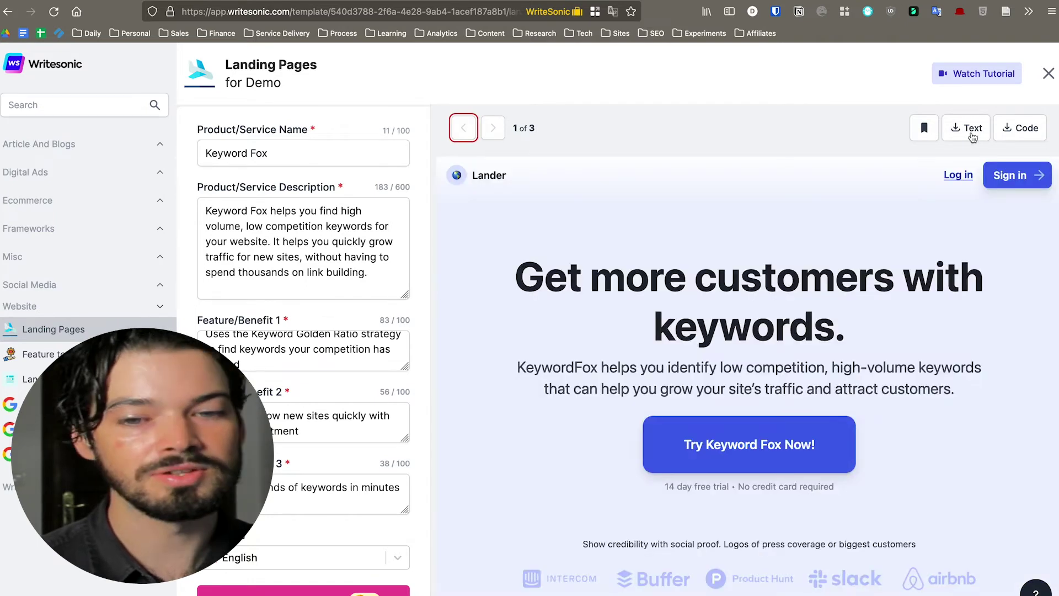
pyautogui.click(973, 136)
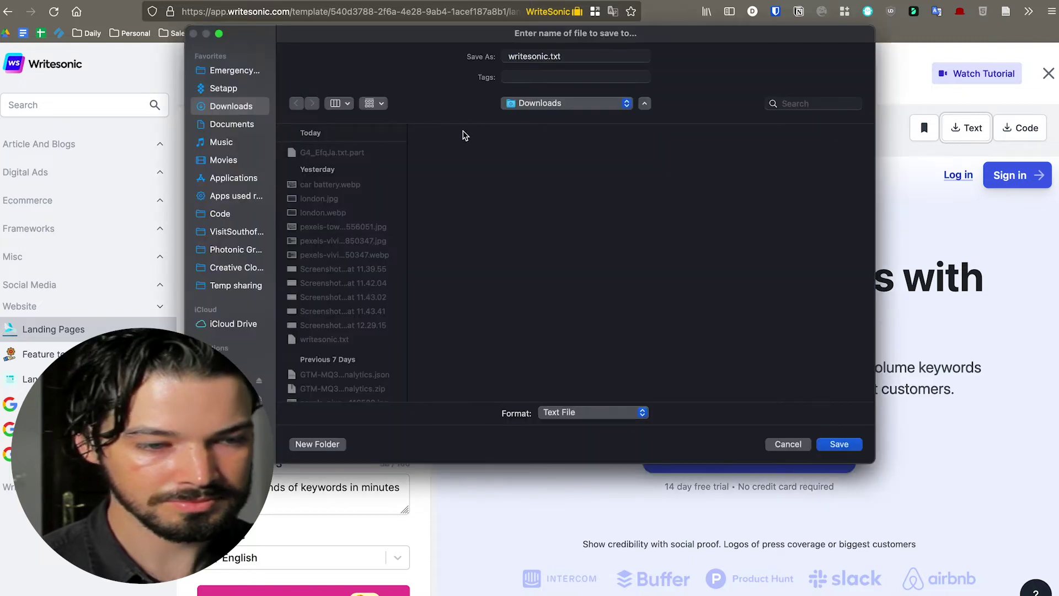
pyautogui.click(546, 57)
pyautogui.write('2')
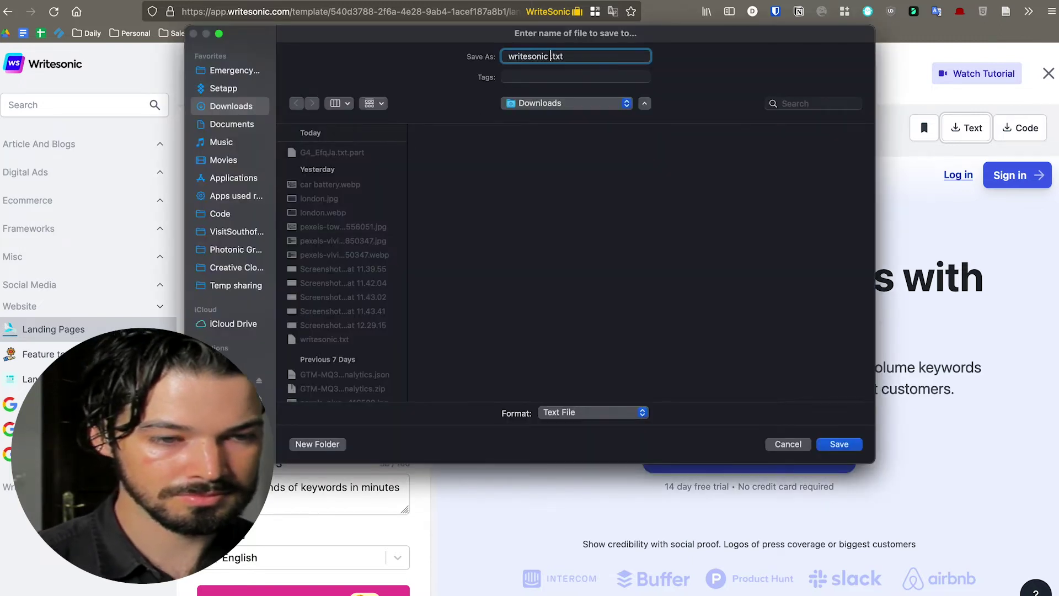
pyautogui.press('Return')
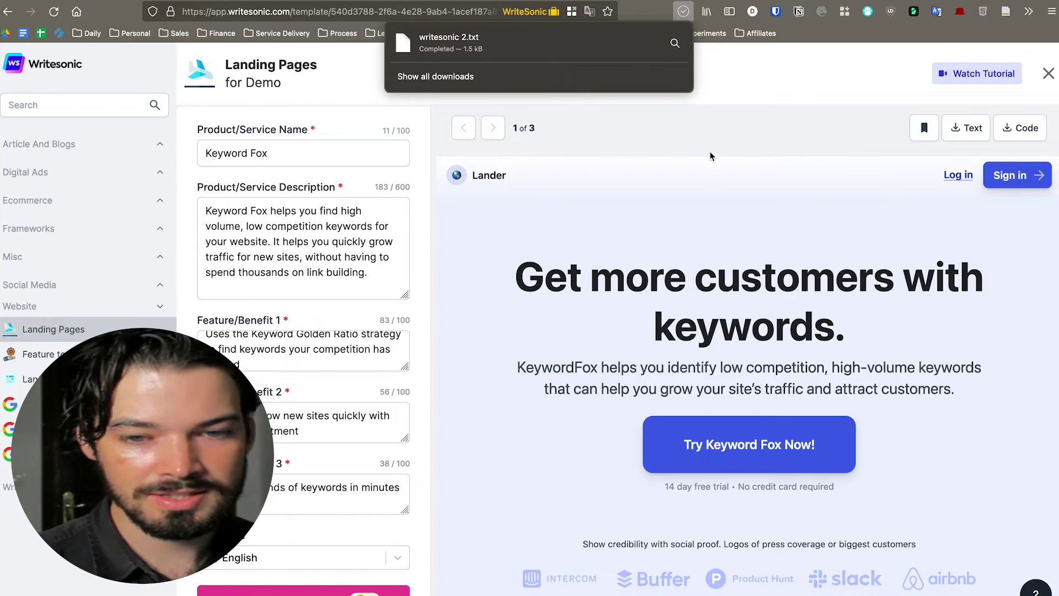
pyautogui.click(710, 157)
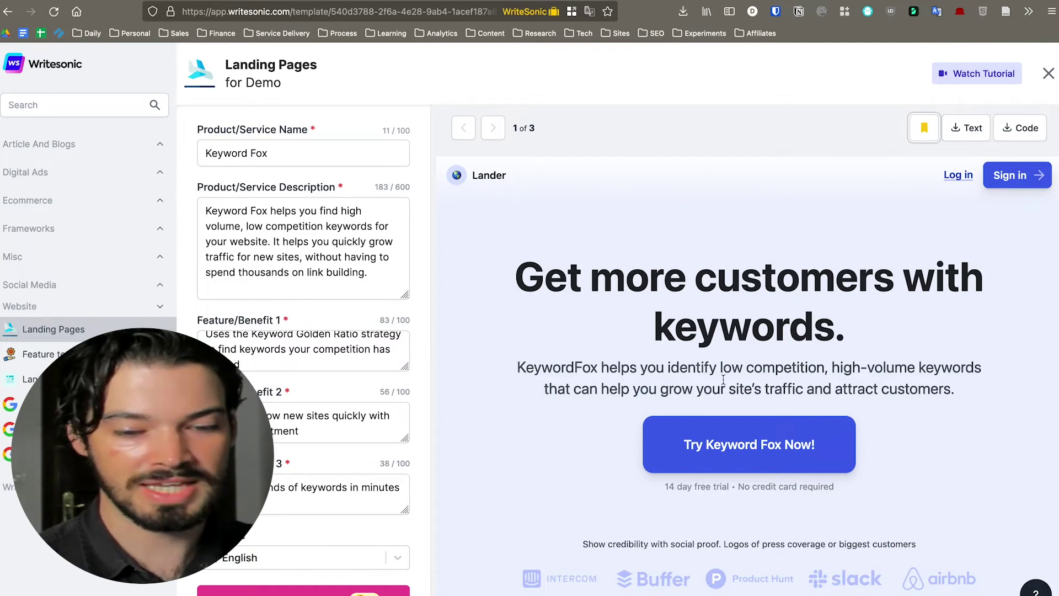
# Step: Read through the first landing page version, then switch to the Leadpages dashboard
pyautogui.scroll(-10, 723, 379)
pyautogui.scroll(-5, 722, 379)
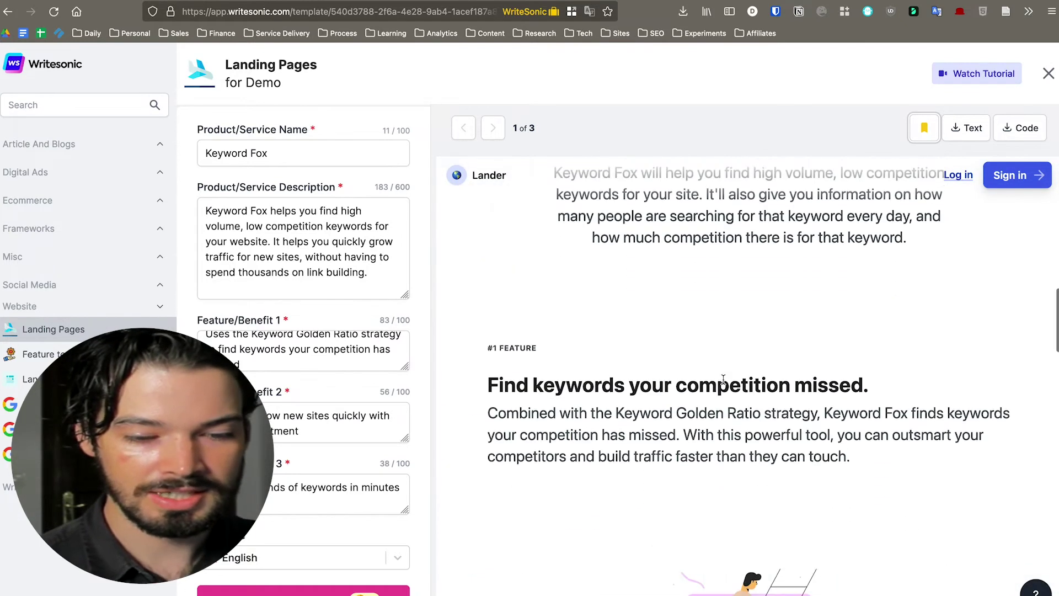
pyautogui.scroll(-1, 562, 380)
pyautogui.scroll(-15, 561, 379)
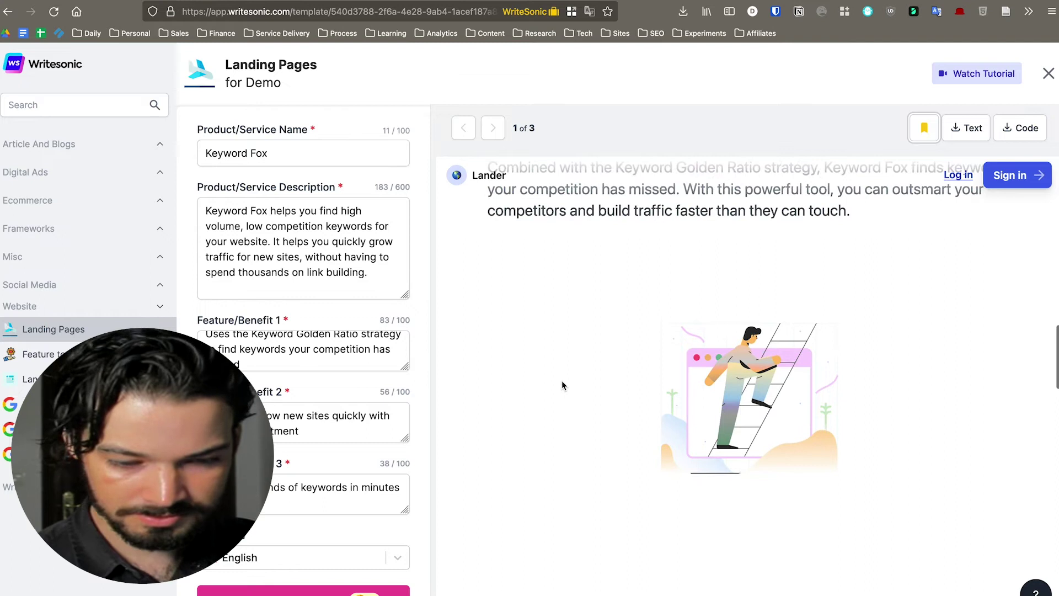
pyautogui.scroll(-7, 728, 335)
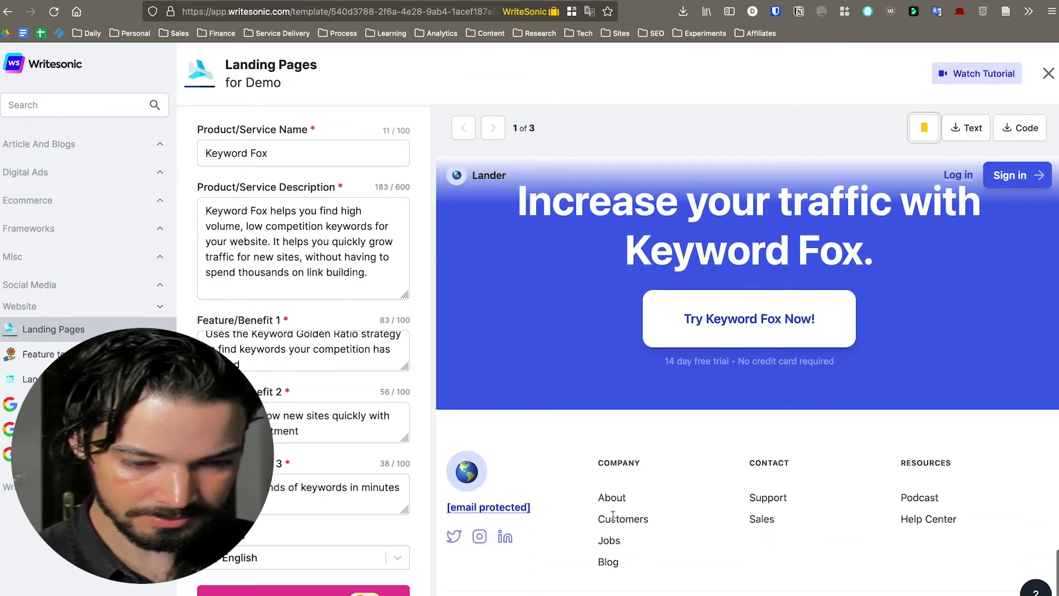
pyautogui.scroll(-1, 795, 541)
pyautogui.scroll(-2, 796, 543)
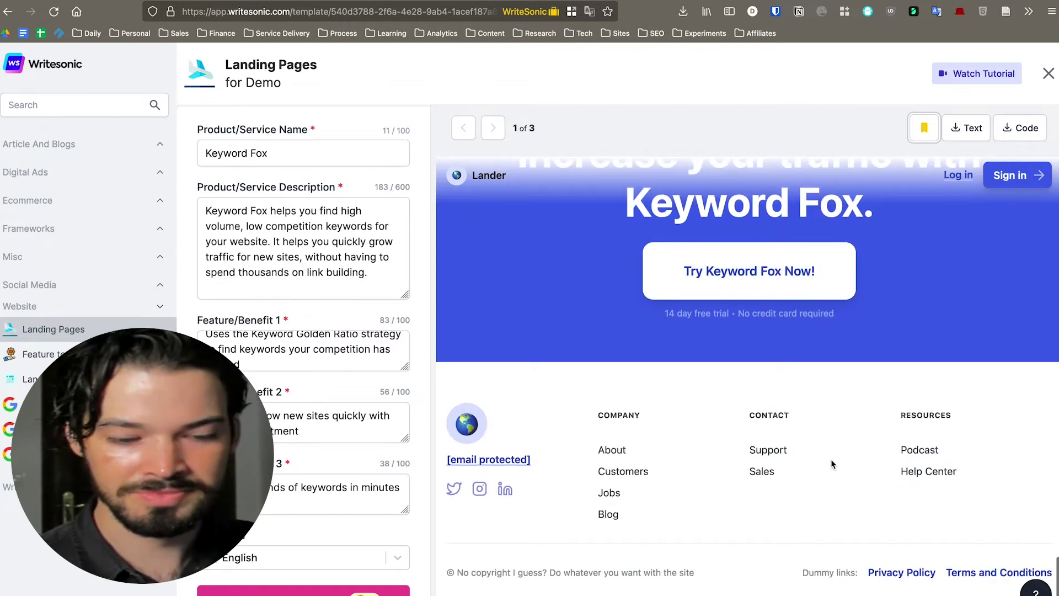
pyautogui.scroll(3, 822, 456)
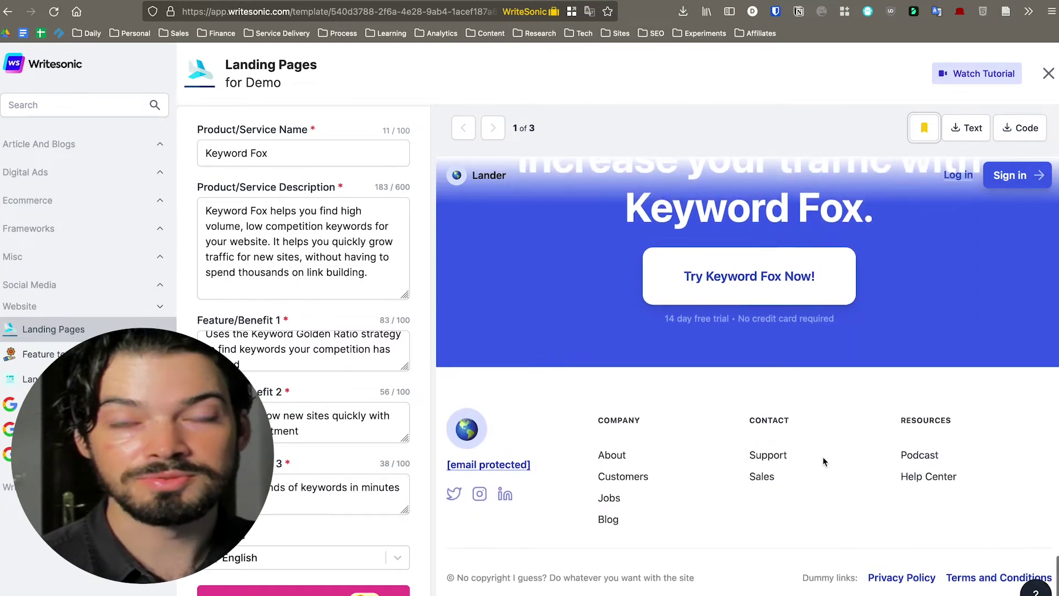
pyautogui.scroll(1, 822, 456)
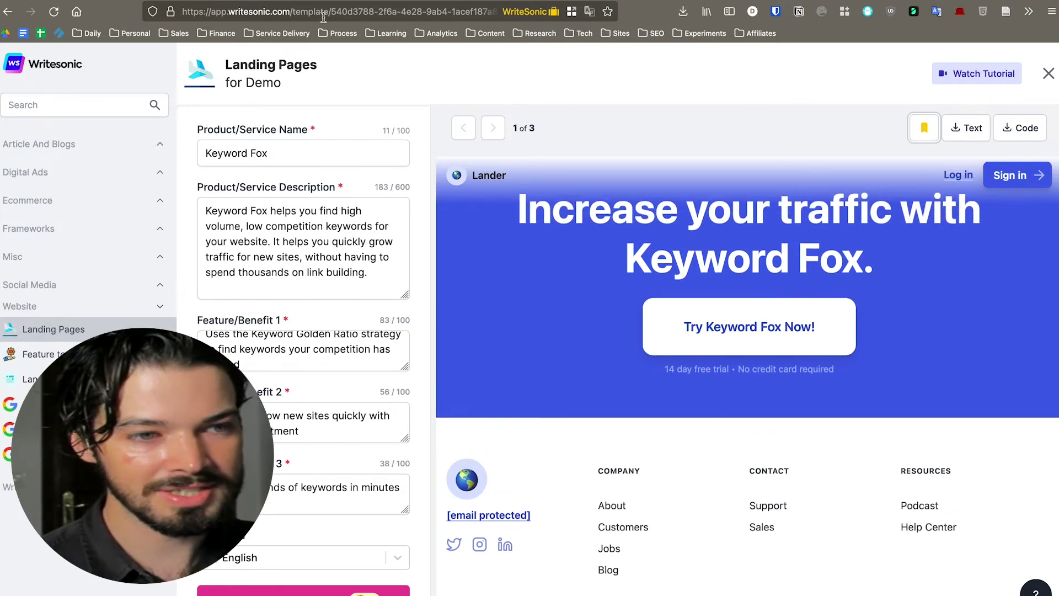
pyautogui.hotkey('ctrl', 'Tab')
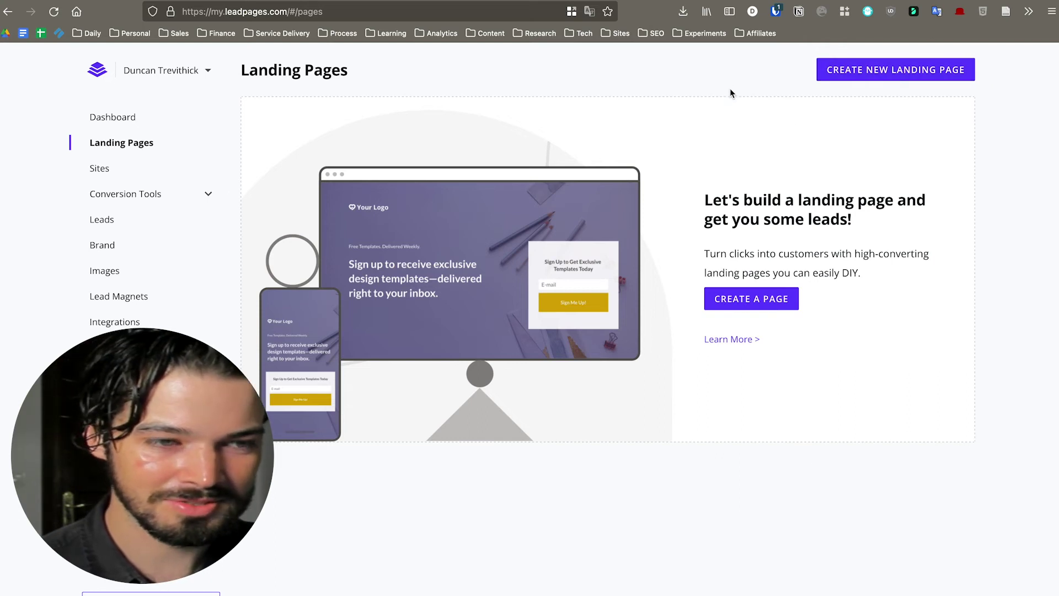
# Step: Start a new landing page and scroll the template gallery down to Software Promo
pyautogui.click(840, 75)
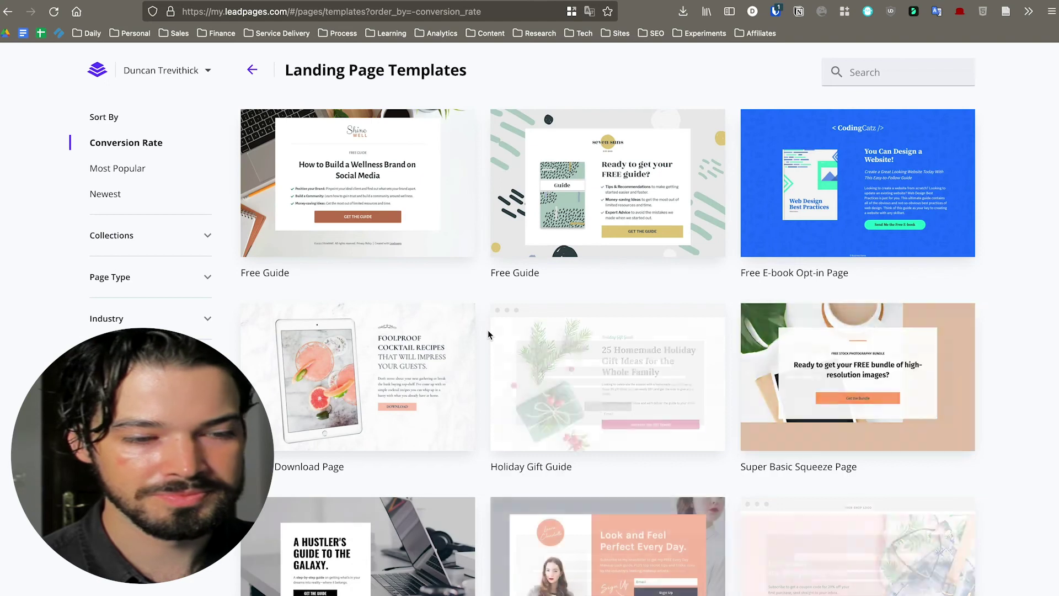
pyautogui.scroll(-5, 488, 335)
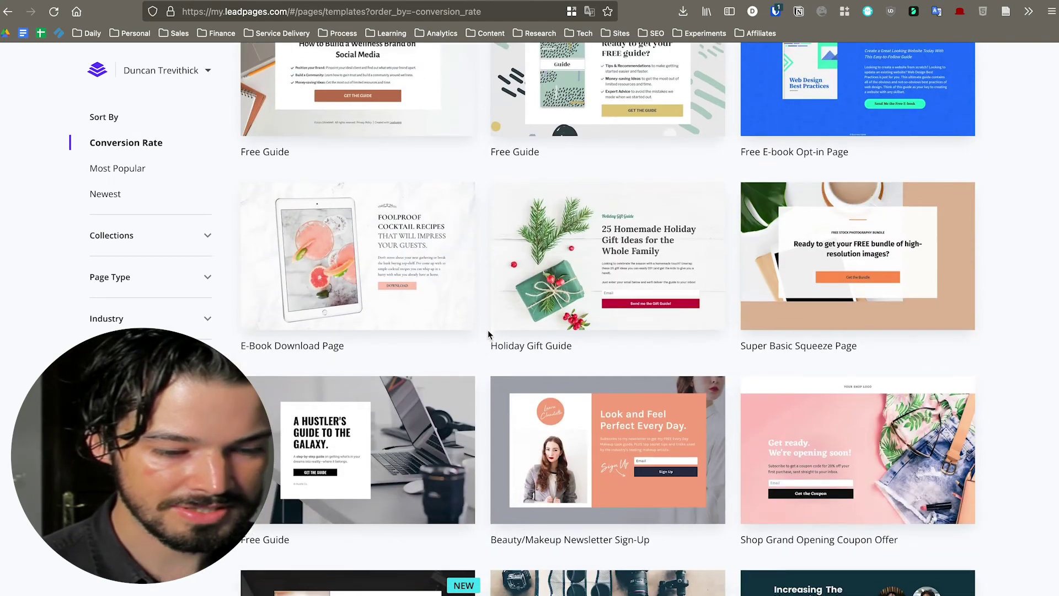
pyautogui.scroll(-5, 488, 335)
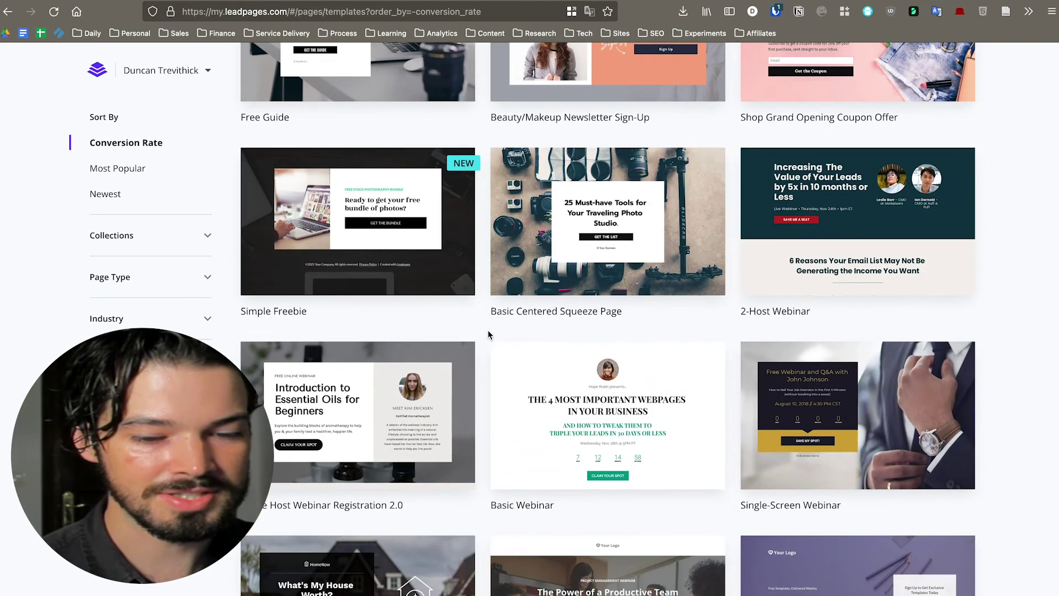
pyautogui.scroll(-7, 486, 340)
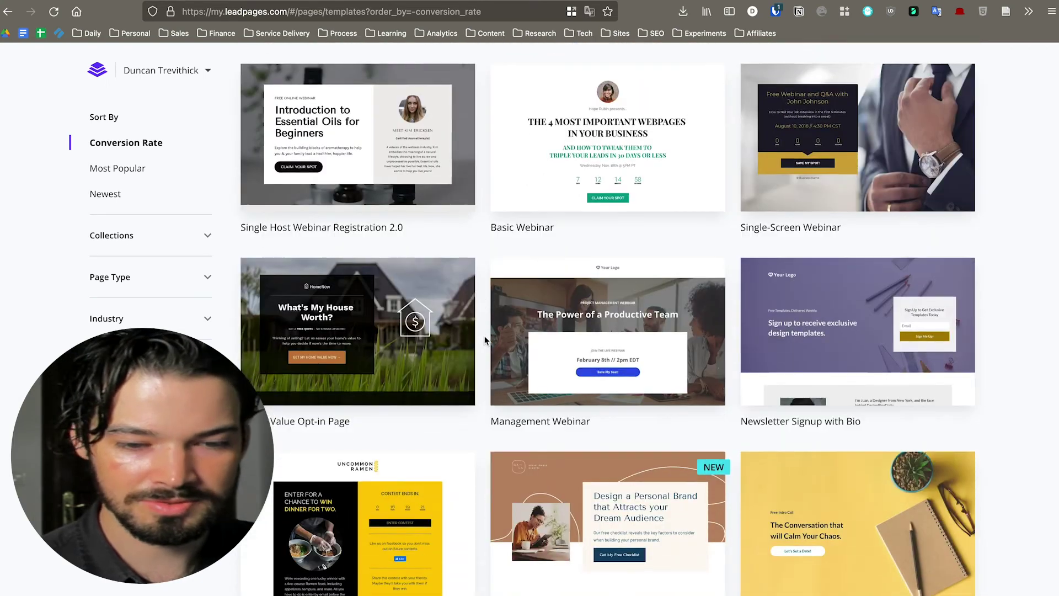
pyautogui.scroll(-5, 485, 340)
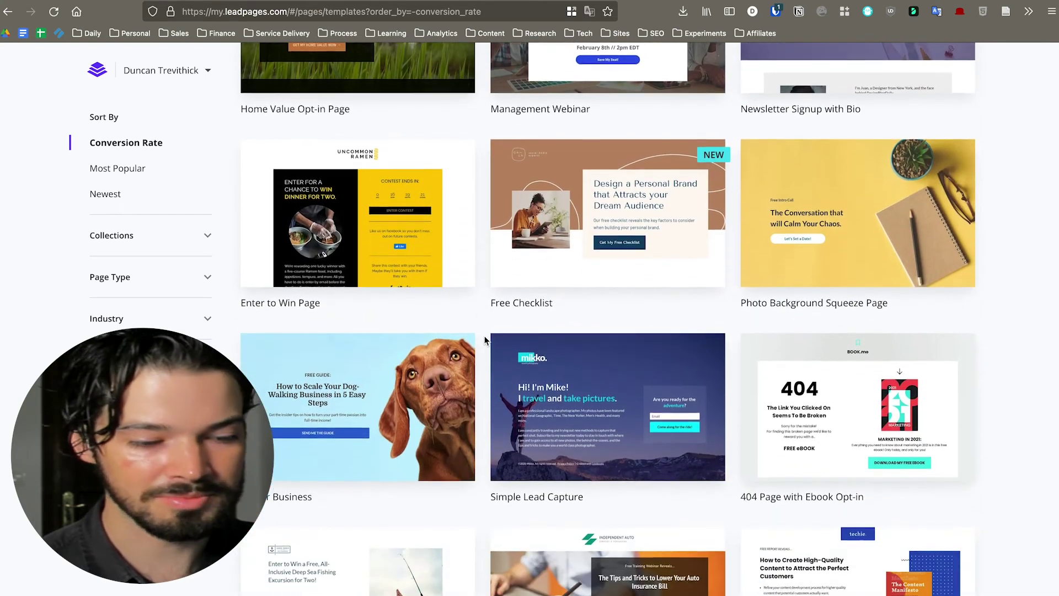
pyautogui.scroll(-20, 485, 340)
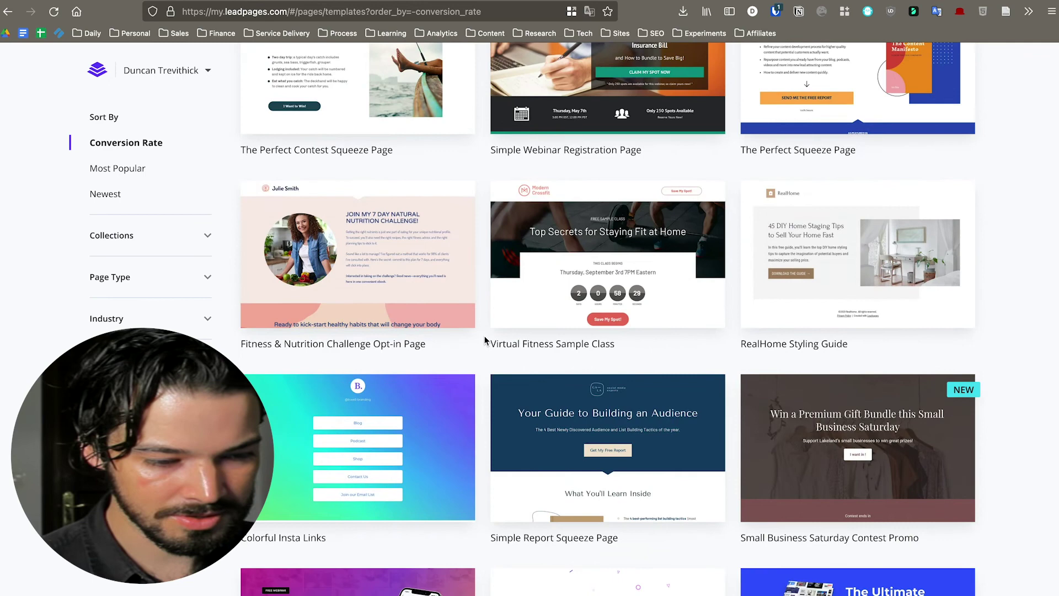
pyautogui.scroll(-5, 485, 340)
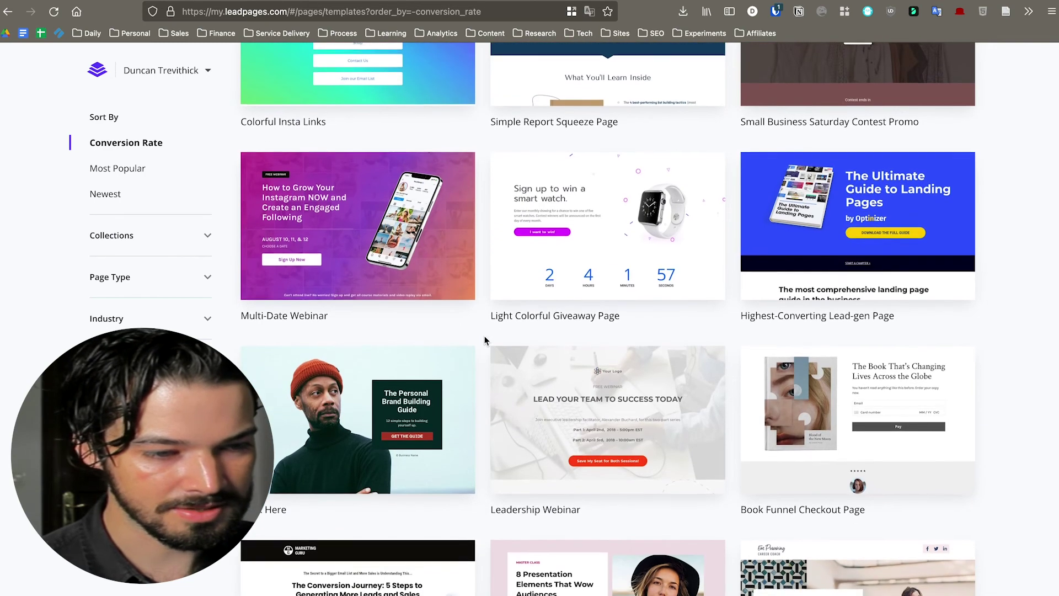
pyautogui.scroll(-12, 485, 340)
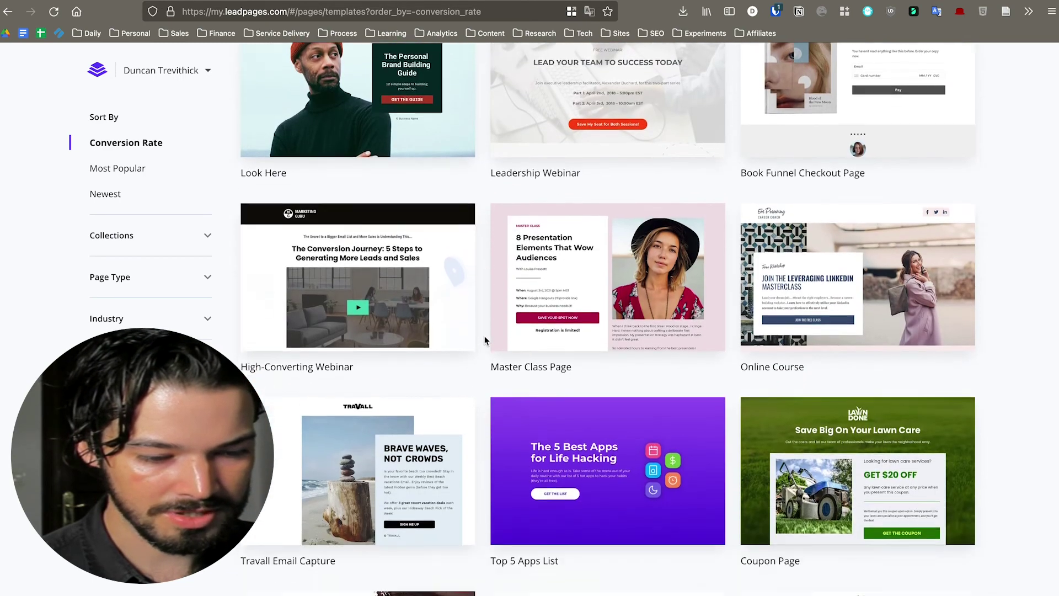
pyautogui.scroll(-10, 484, 341)
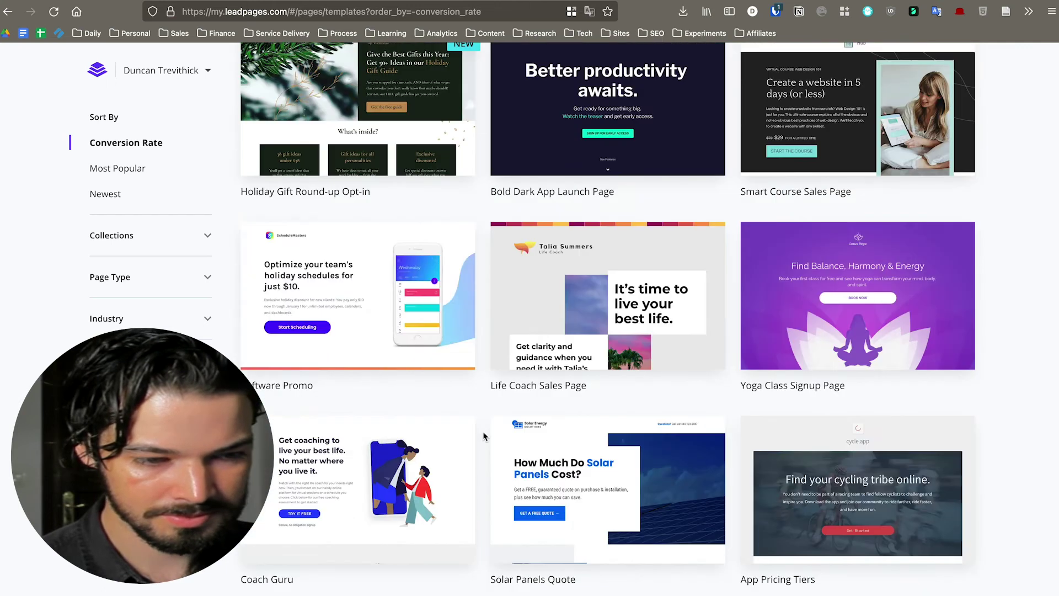
# Step: Preview the Software Promo template and scroll through it
pyautogui.moveTo(345, 342)
pyautogui.click(347, 312)
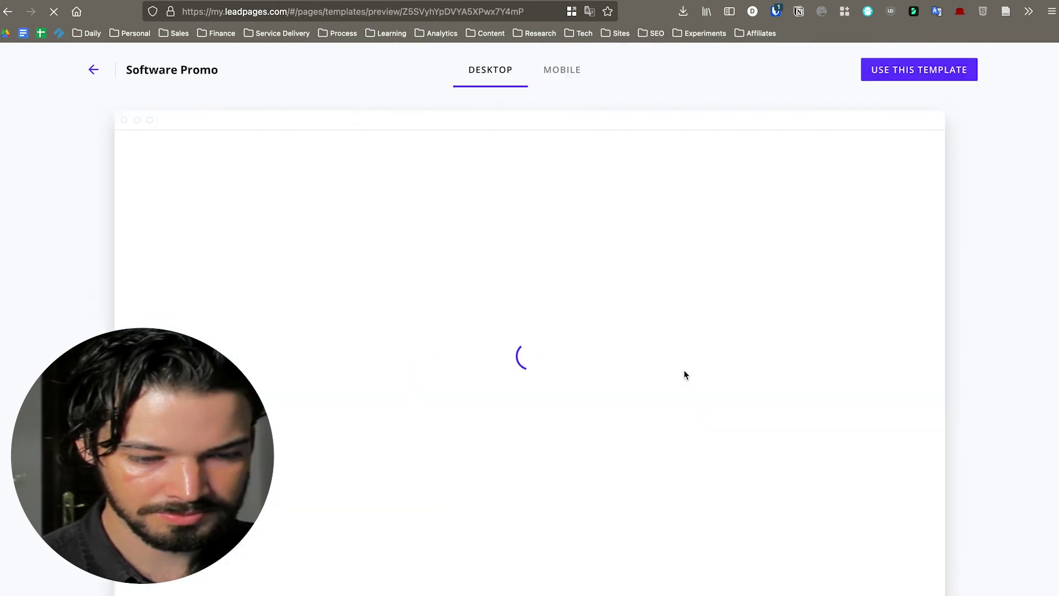
pyautogui.scroll(-20, 684, 375)
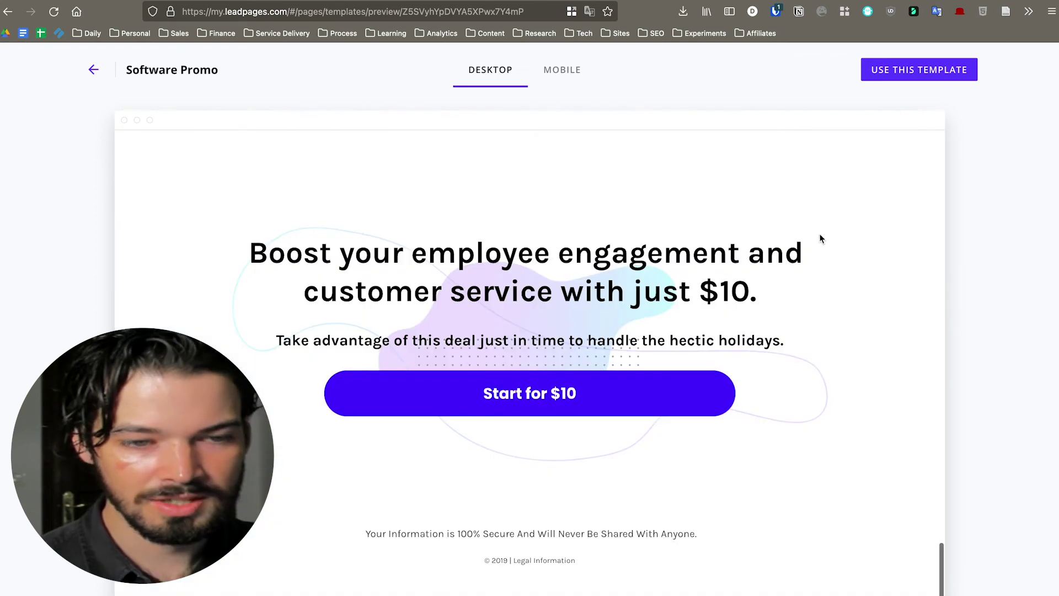
# Step: Build a page from the Software Promo template and open writesonic 2.txt from Downloads
pyautogui.click(936, 70)
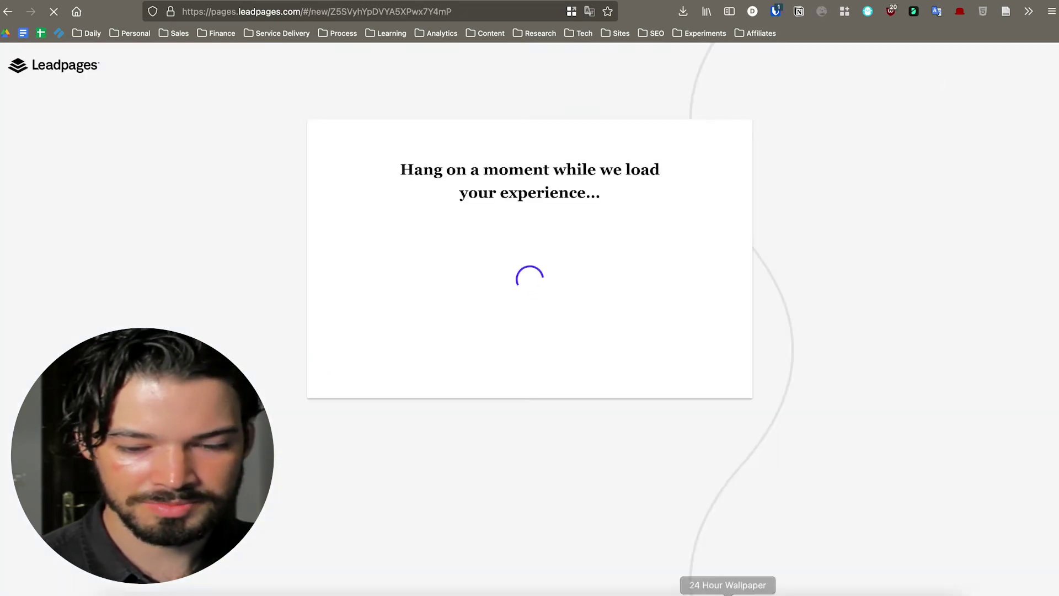
pyautogui.moveTo(803, 588)
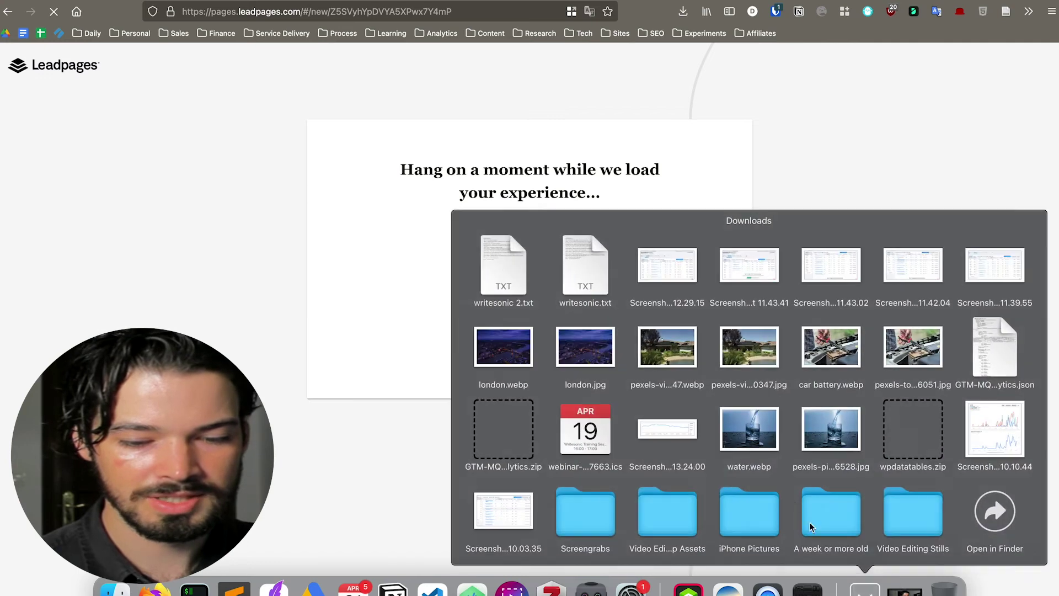
pyautogui.click(864, 587)
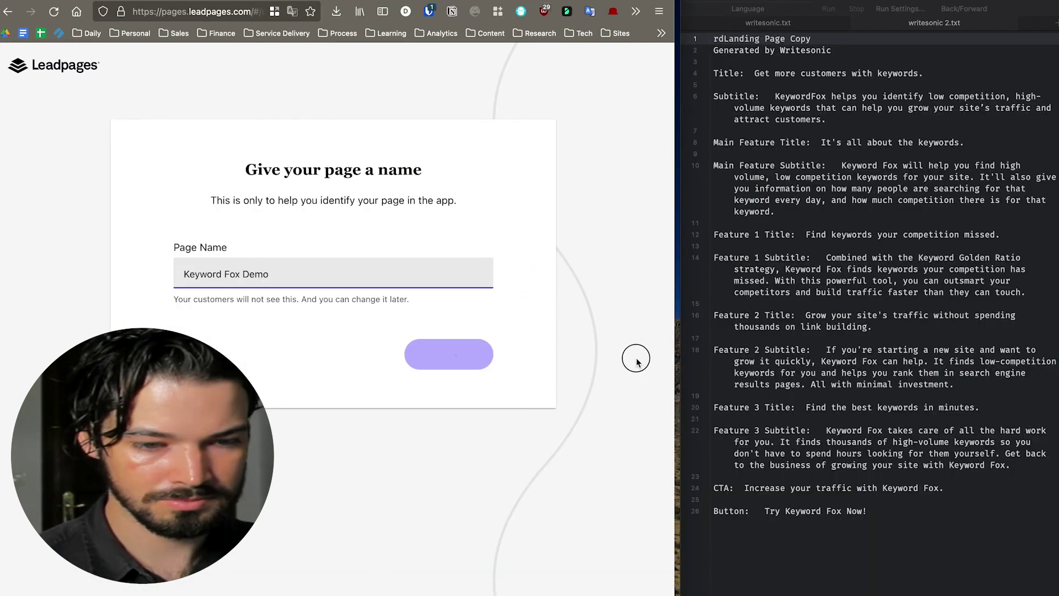
# Step: Fill the Software Promo template with the Keyword Fox copy, headline 'Get more customers with keywords.'
pyautogui.click(636, 361)
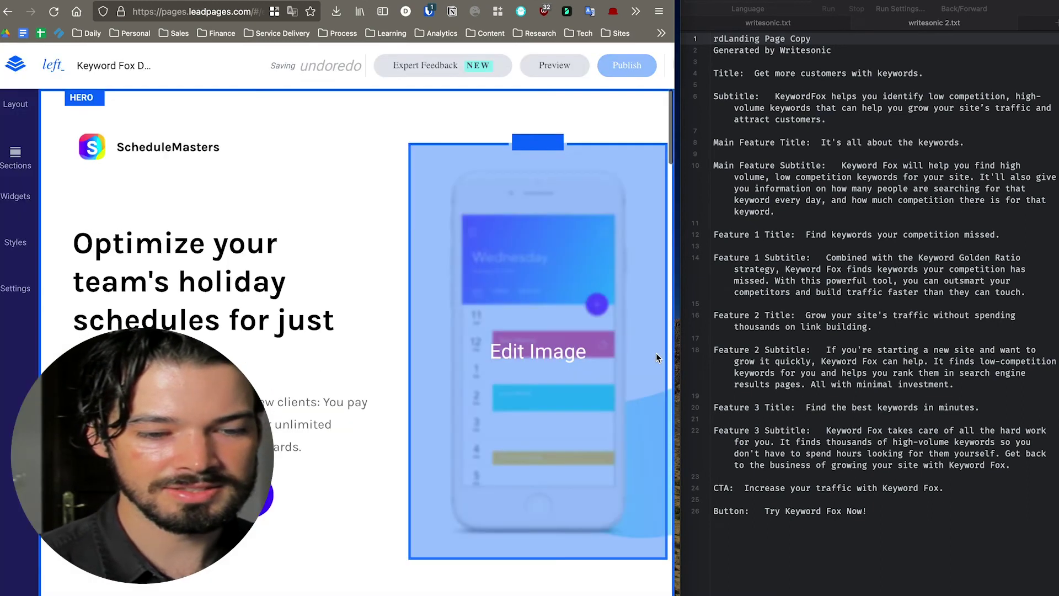
pyautogui.scroll(-2, 238, 303)
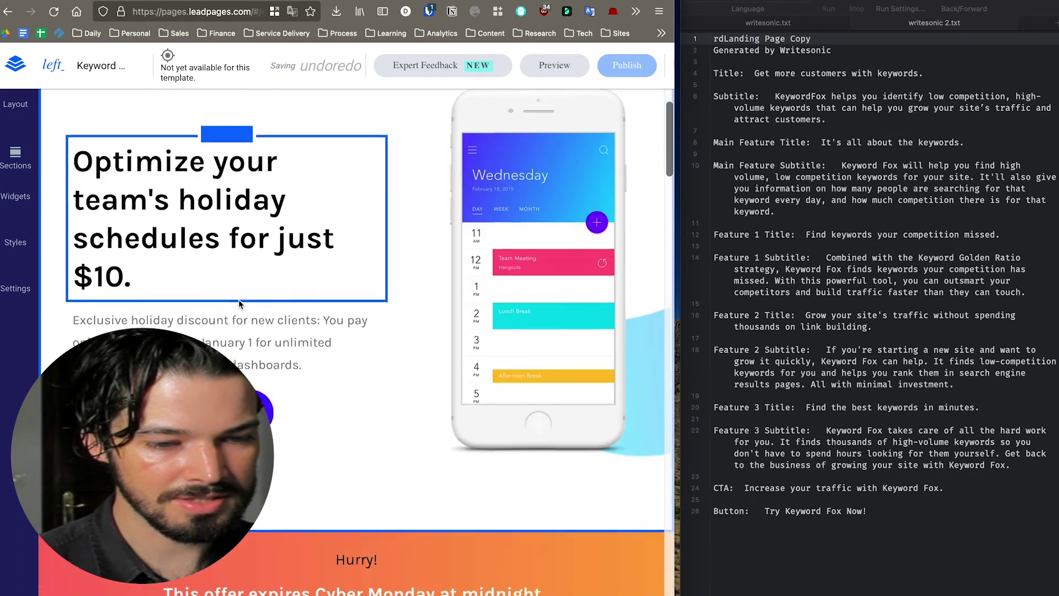
pyautogui.scroll(2, 238, 299)
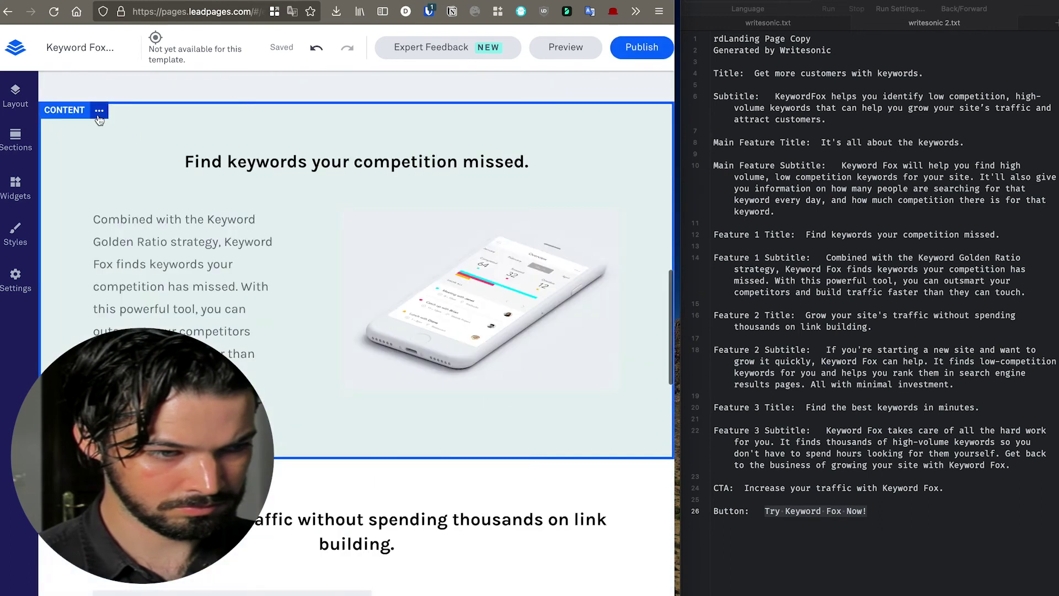
pyautogui.click(99, 110)
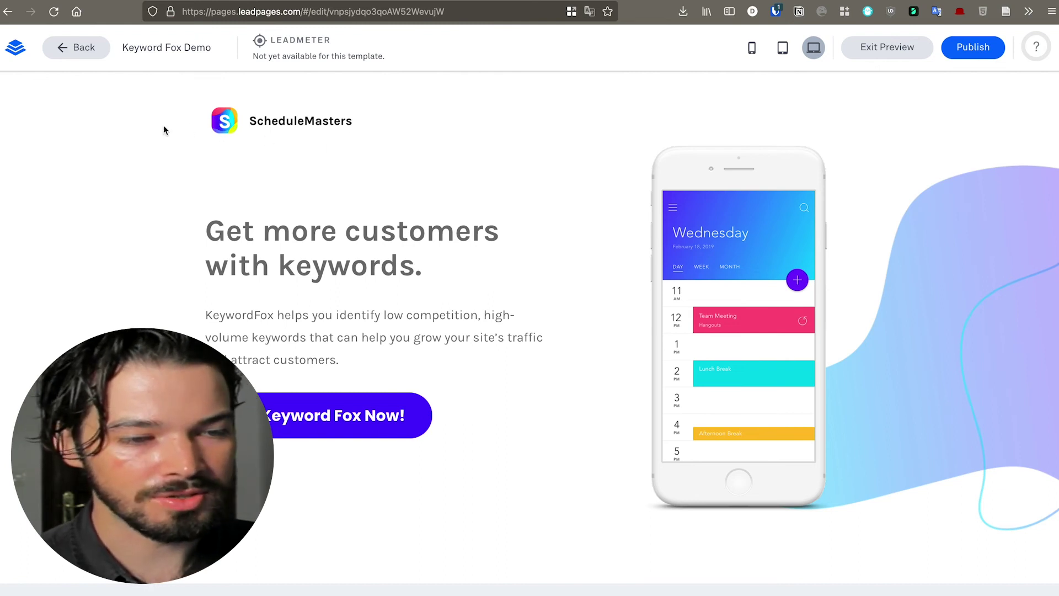
pyautogui.scroll(-10, 613, 264)
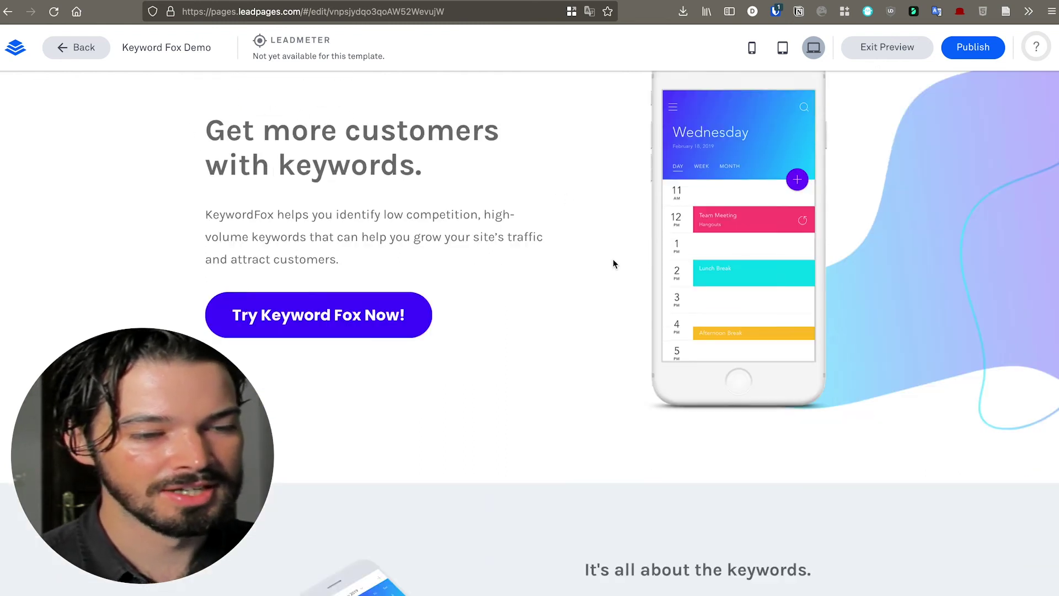
pyautogui.scroll(-10, 613, 263)
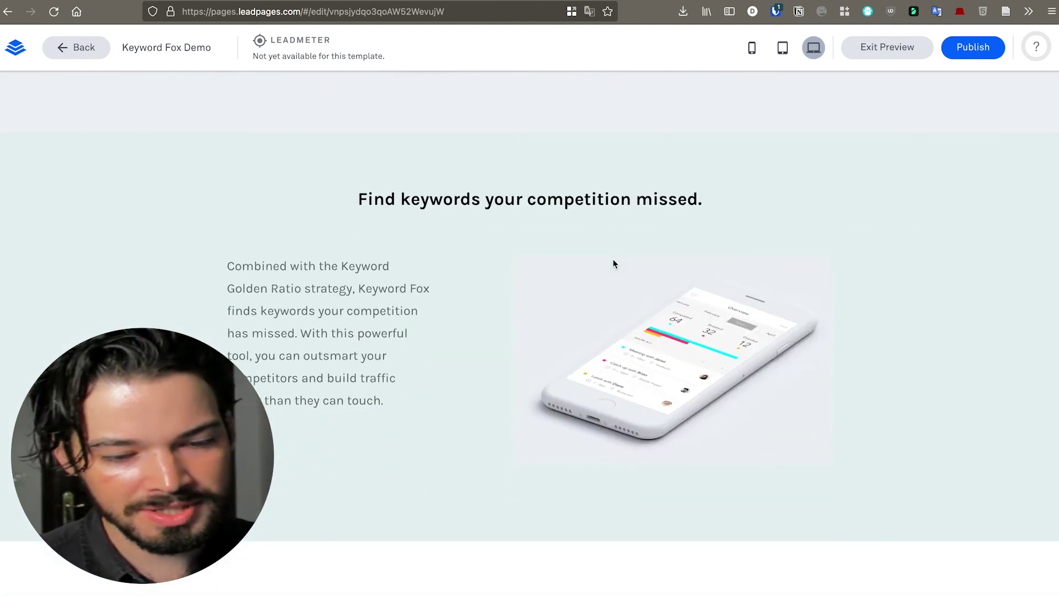
pyautogui.scroll(-8, 613, 264)
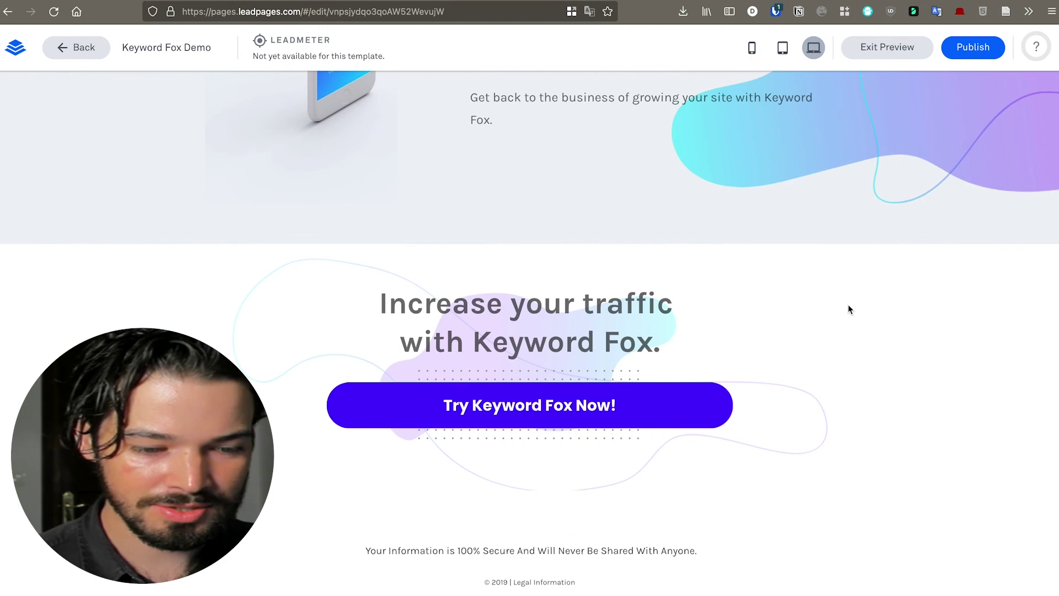
pyautogui.scroll(4, 849, 306)
pyautogui.scroll(2, 851, 307)
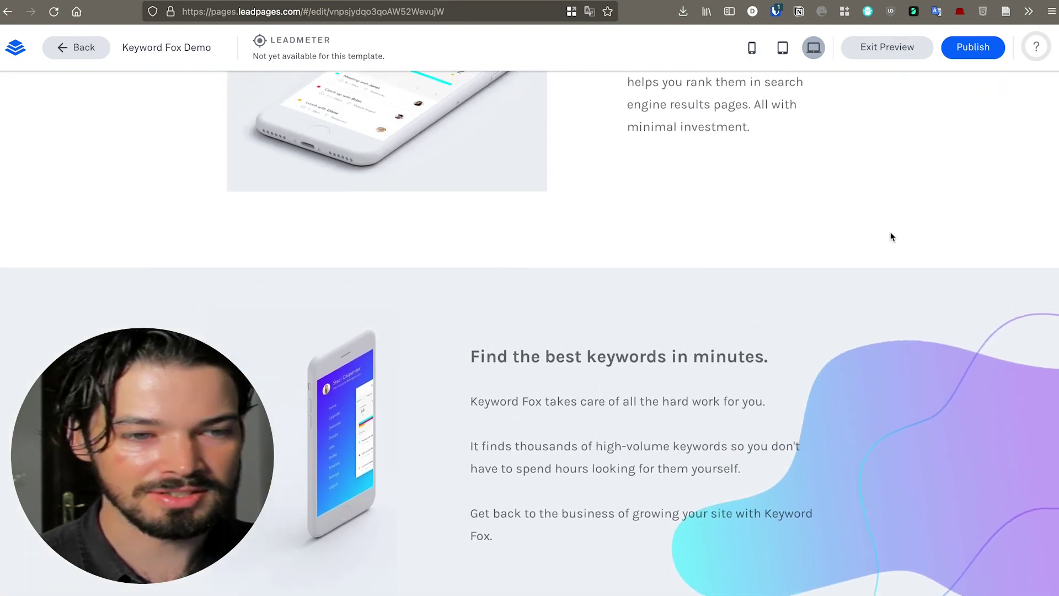
pyautogui.scroll(4, 890, 235)
pyautogui.scroll(10, 854, 236)
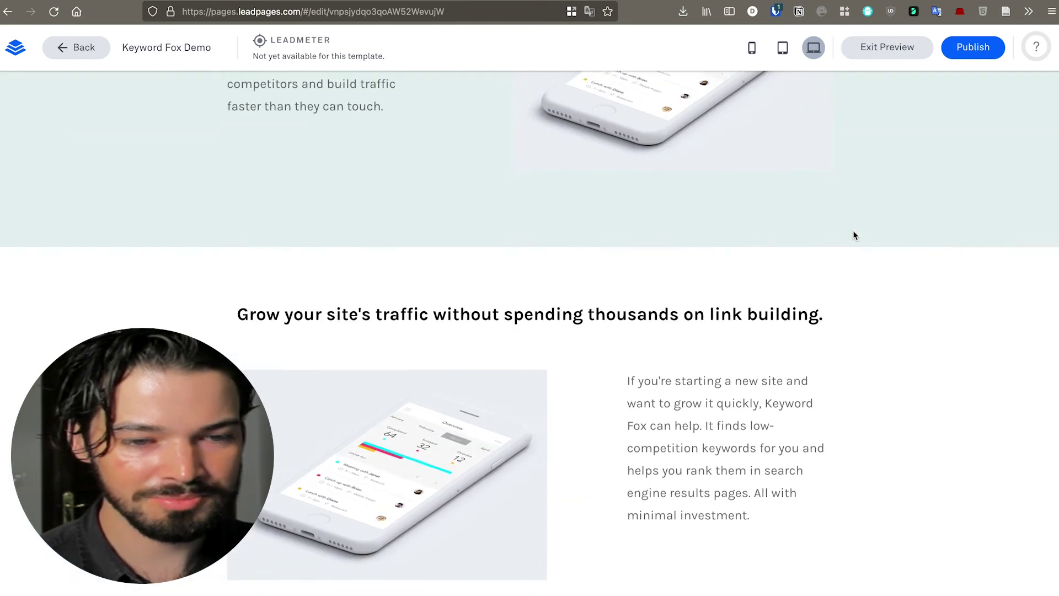
pyautogui.scroll(8, 853, 231)
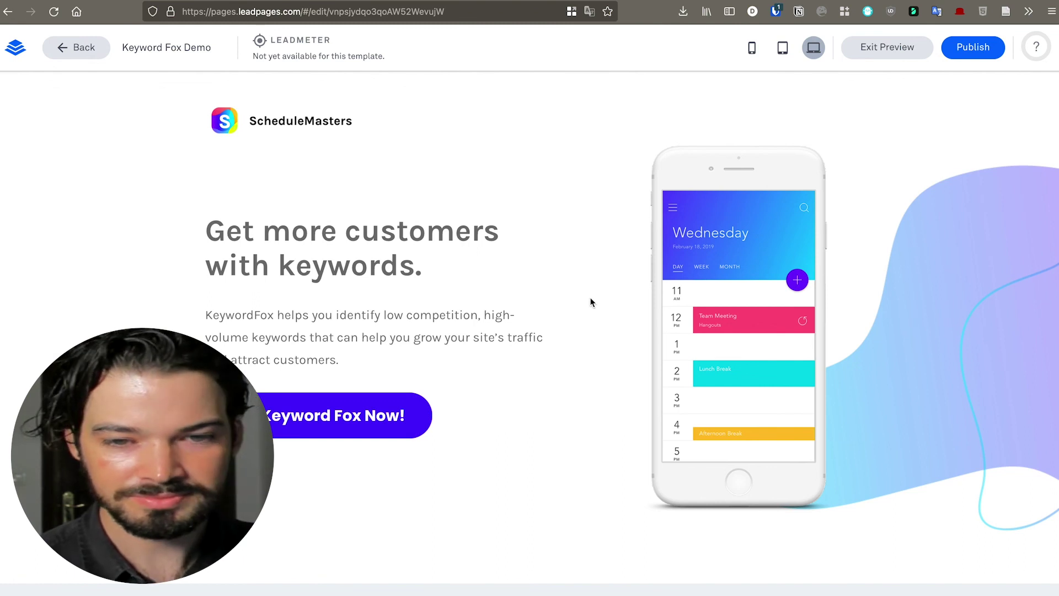
pyautogui.scroll(-3, 587, 305)
pyautogui.scroll(-3, 659, 322)
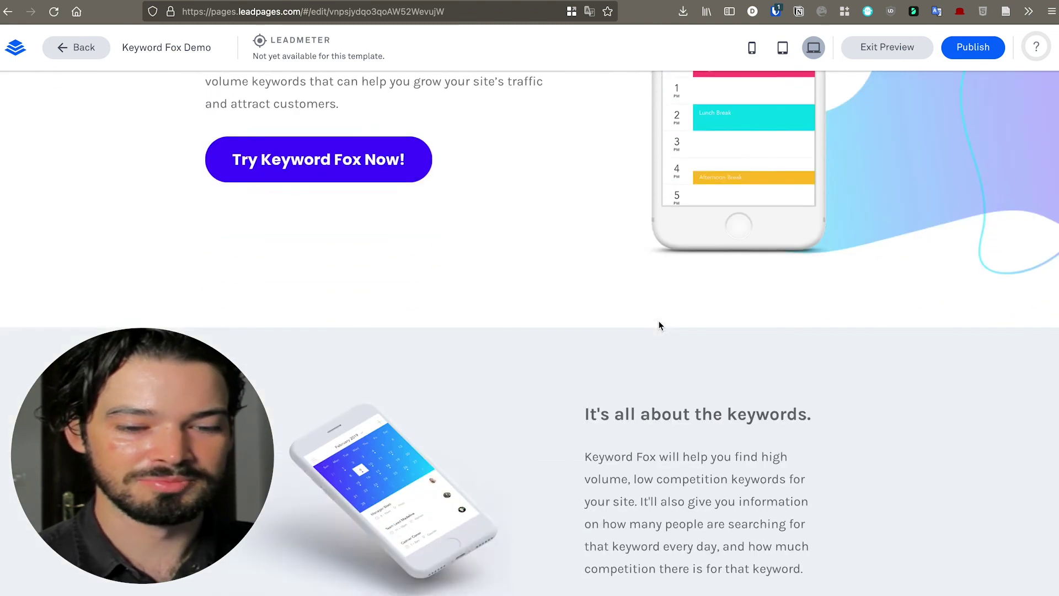
pyautogui.scroll(-10, 659, 325)
pyautogui.scroll(15, 877, 314)
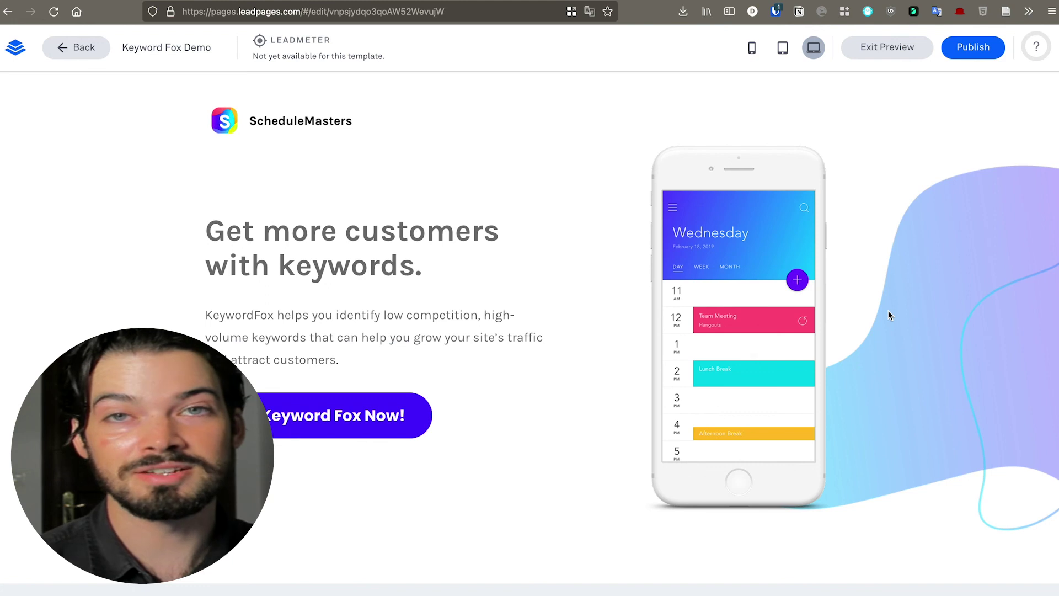